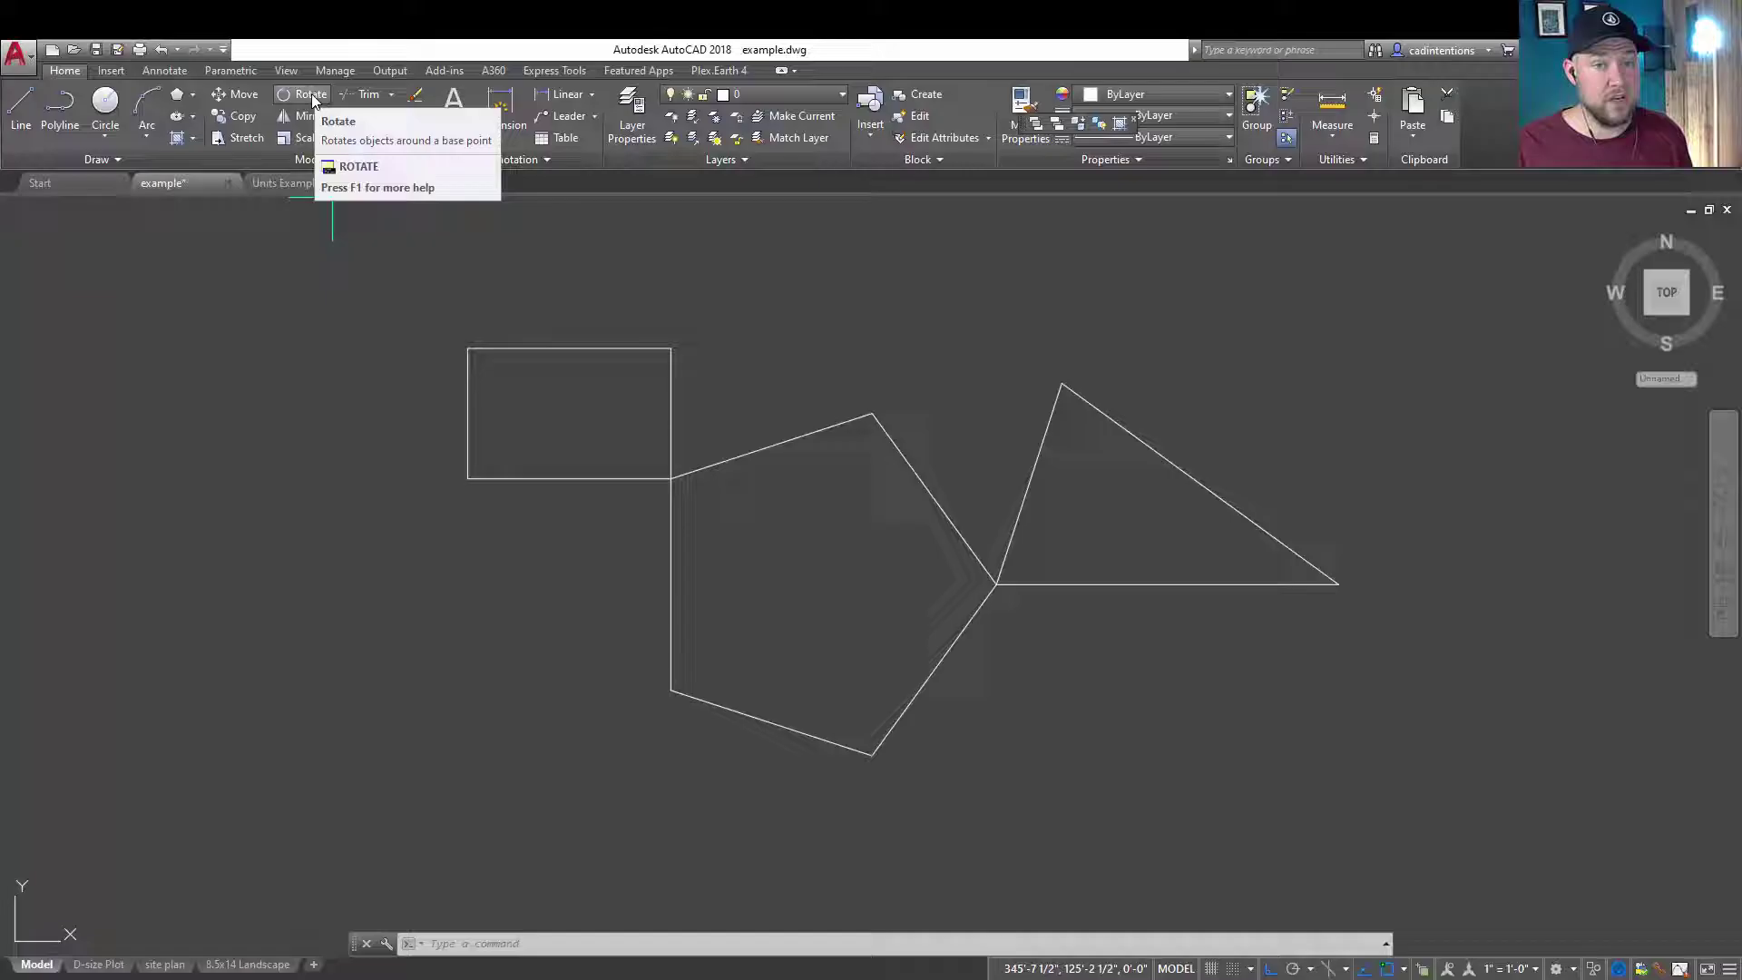
Start rotating the rectangle about its lower-right corner, with Ortho turned off
type("r")
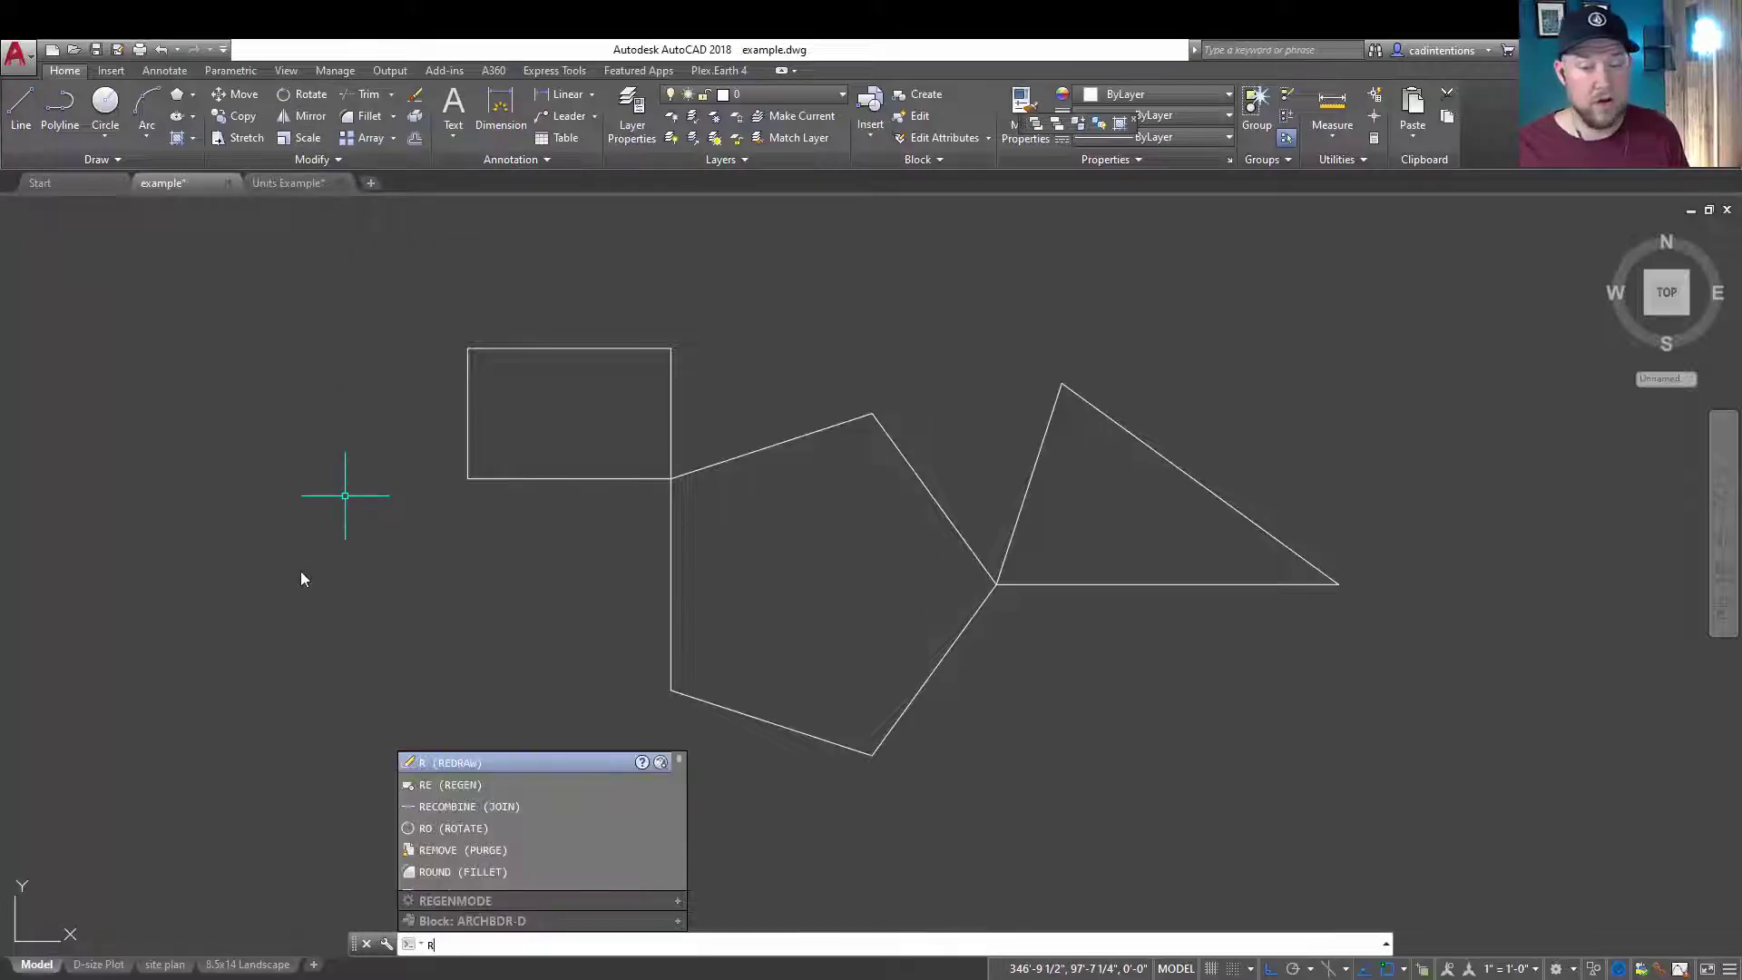
type("o")
key("Return")
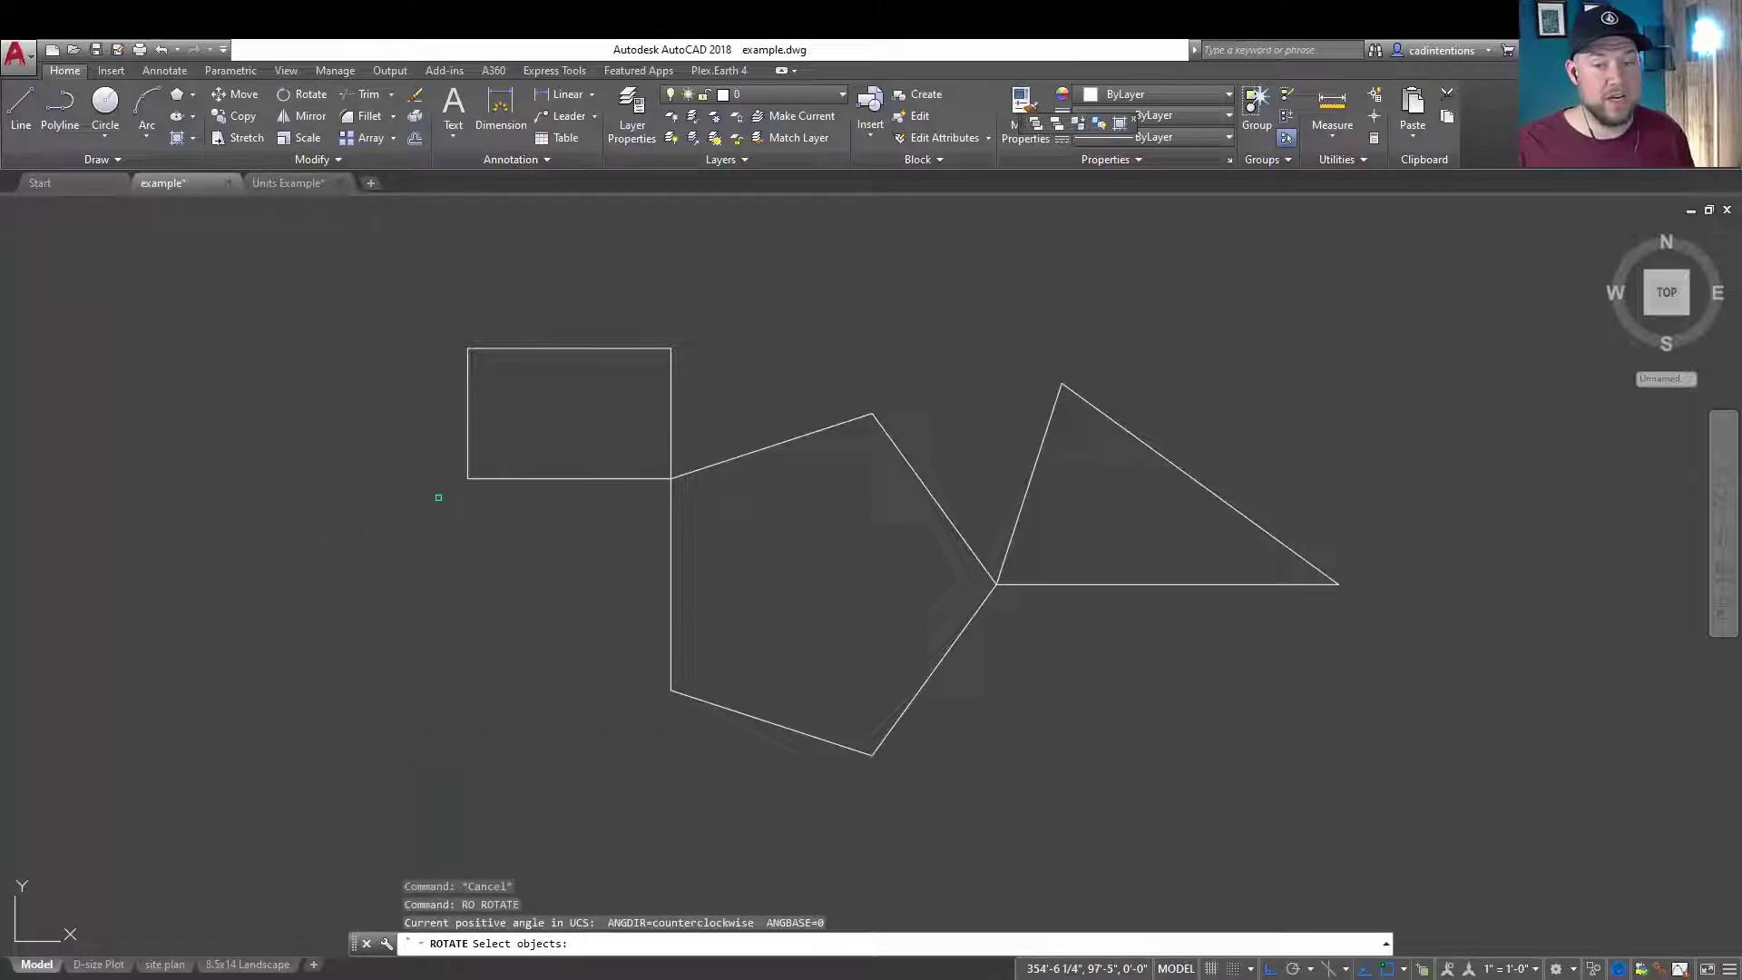
left_click(577, 508)
left_click(536, 475)
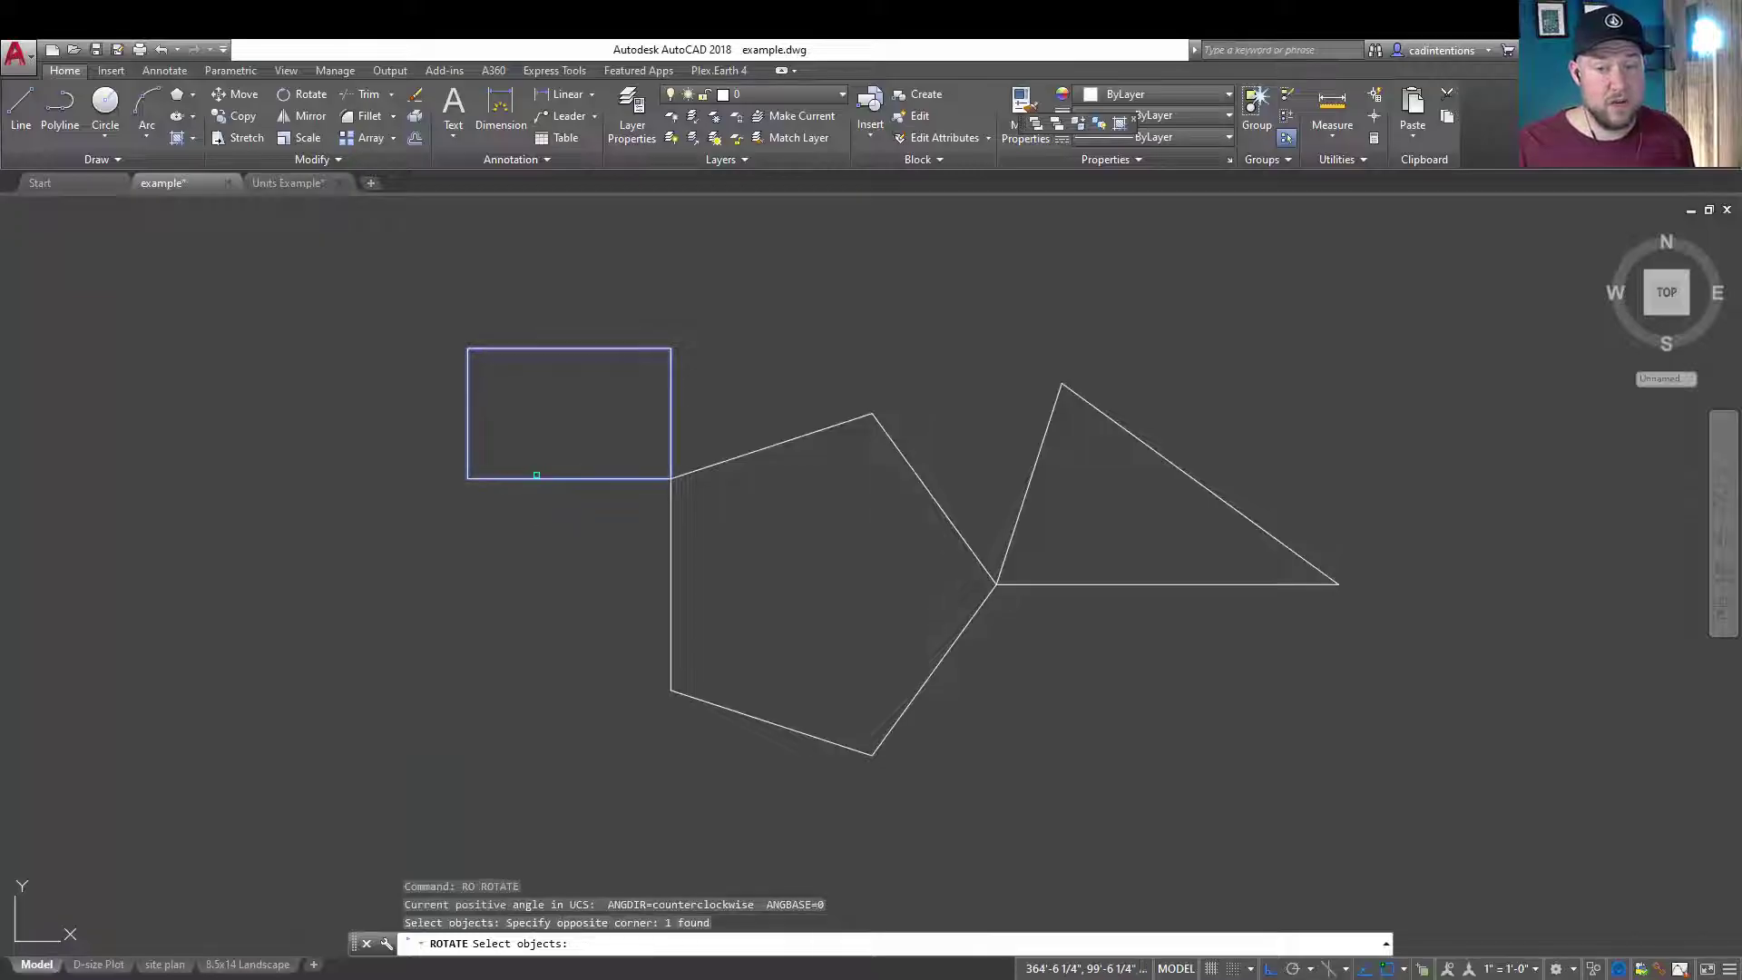
key("Return")
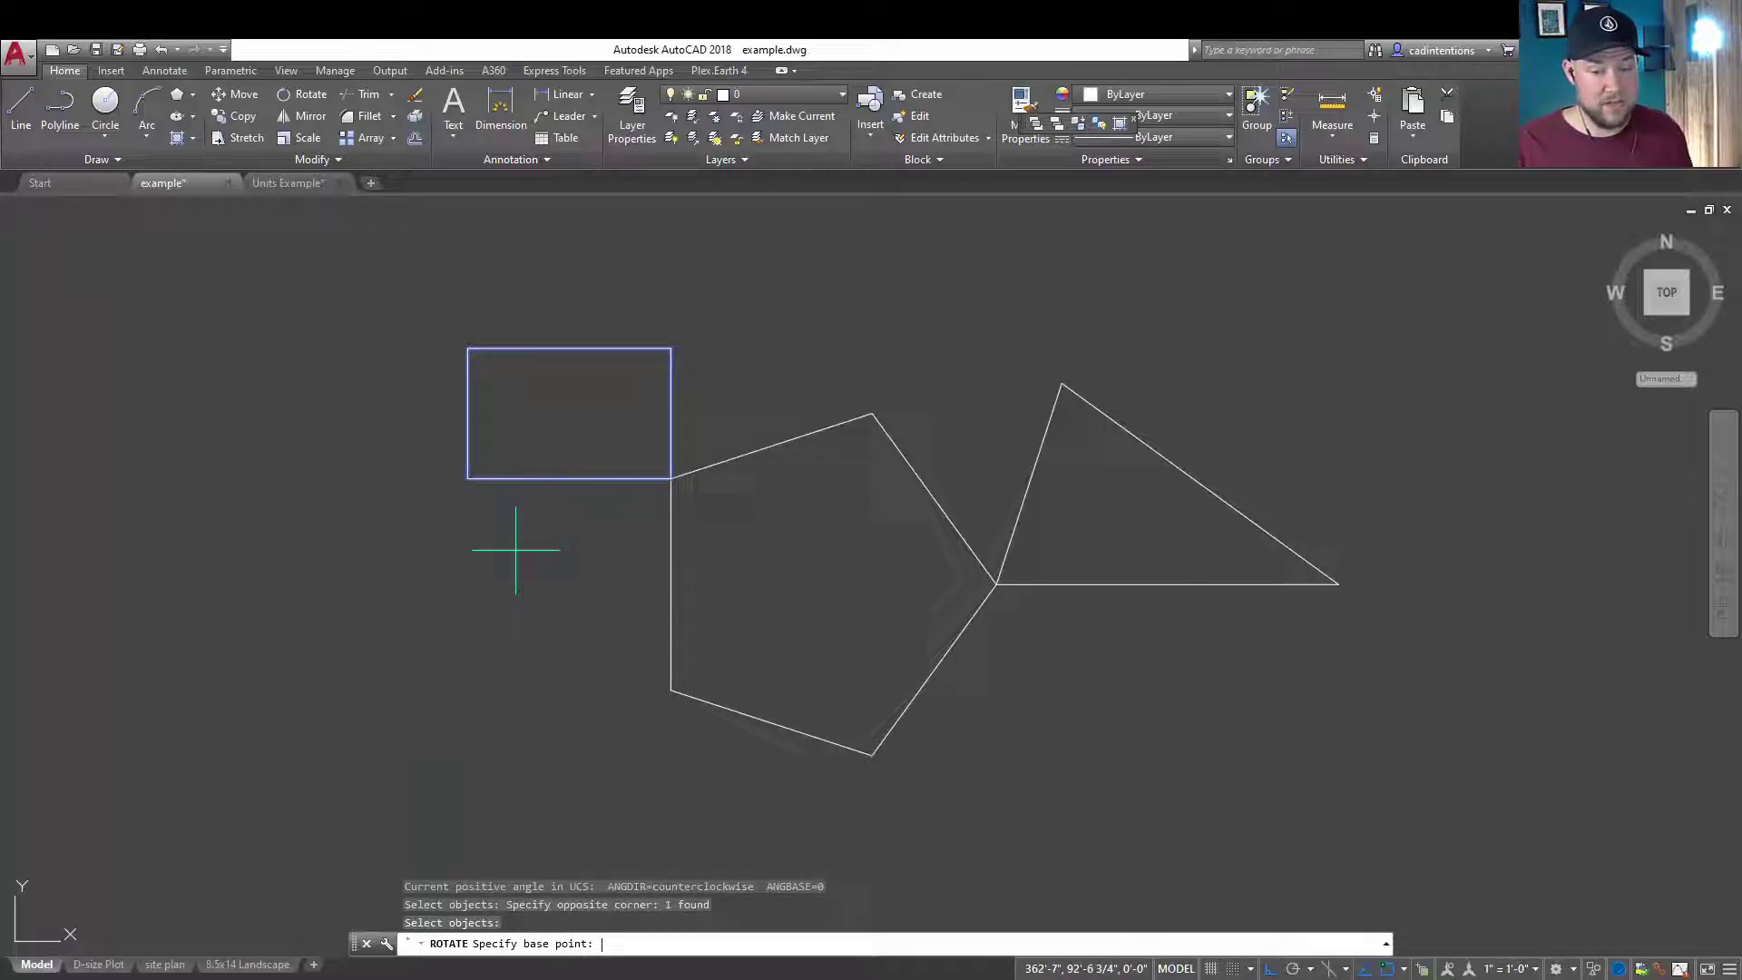
left_click(671, 478)
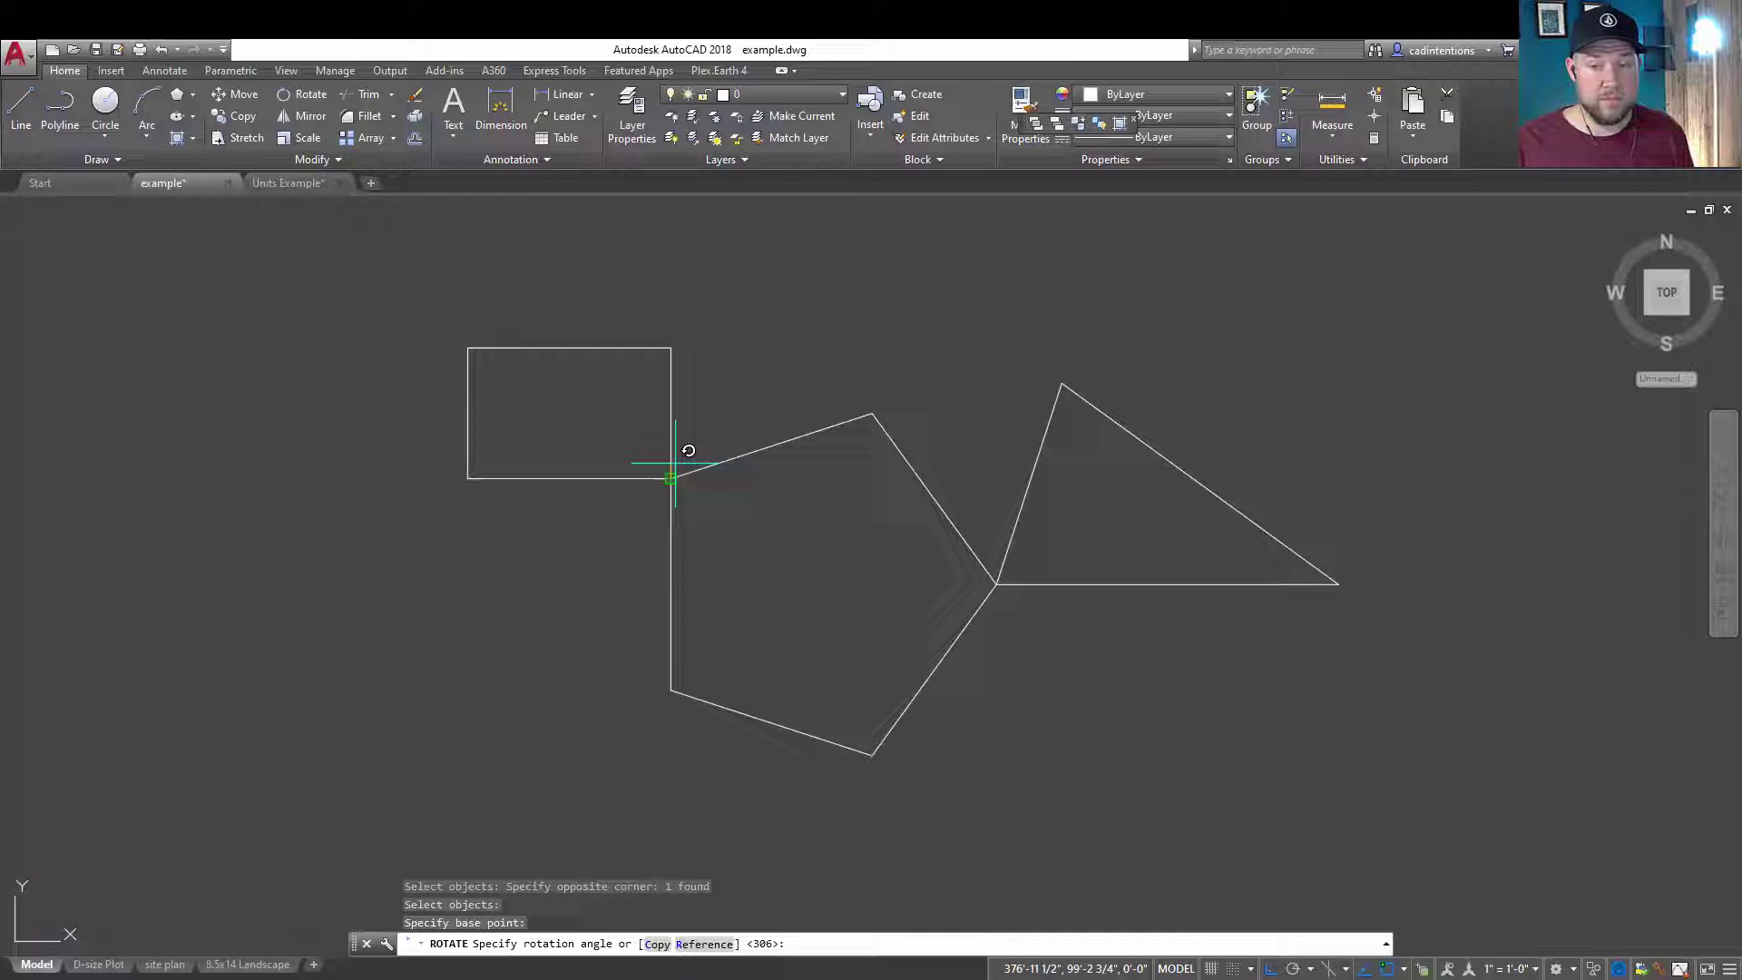
key("F8")
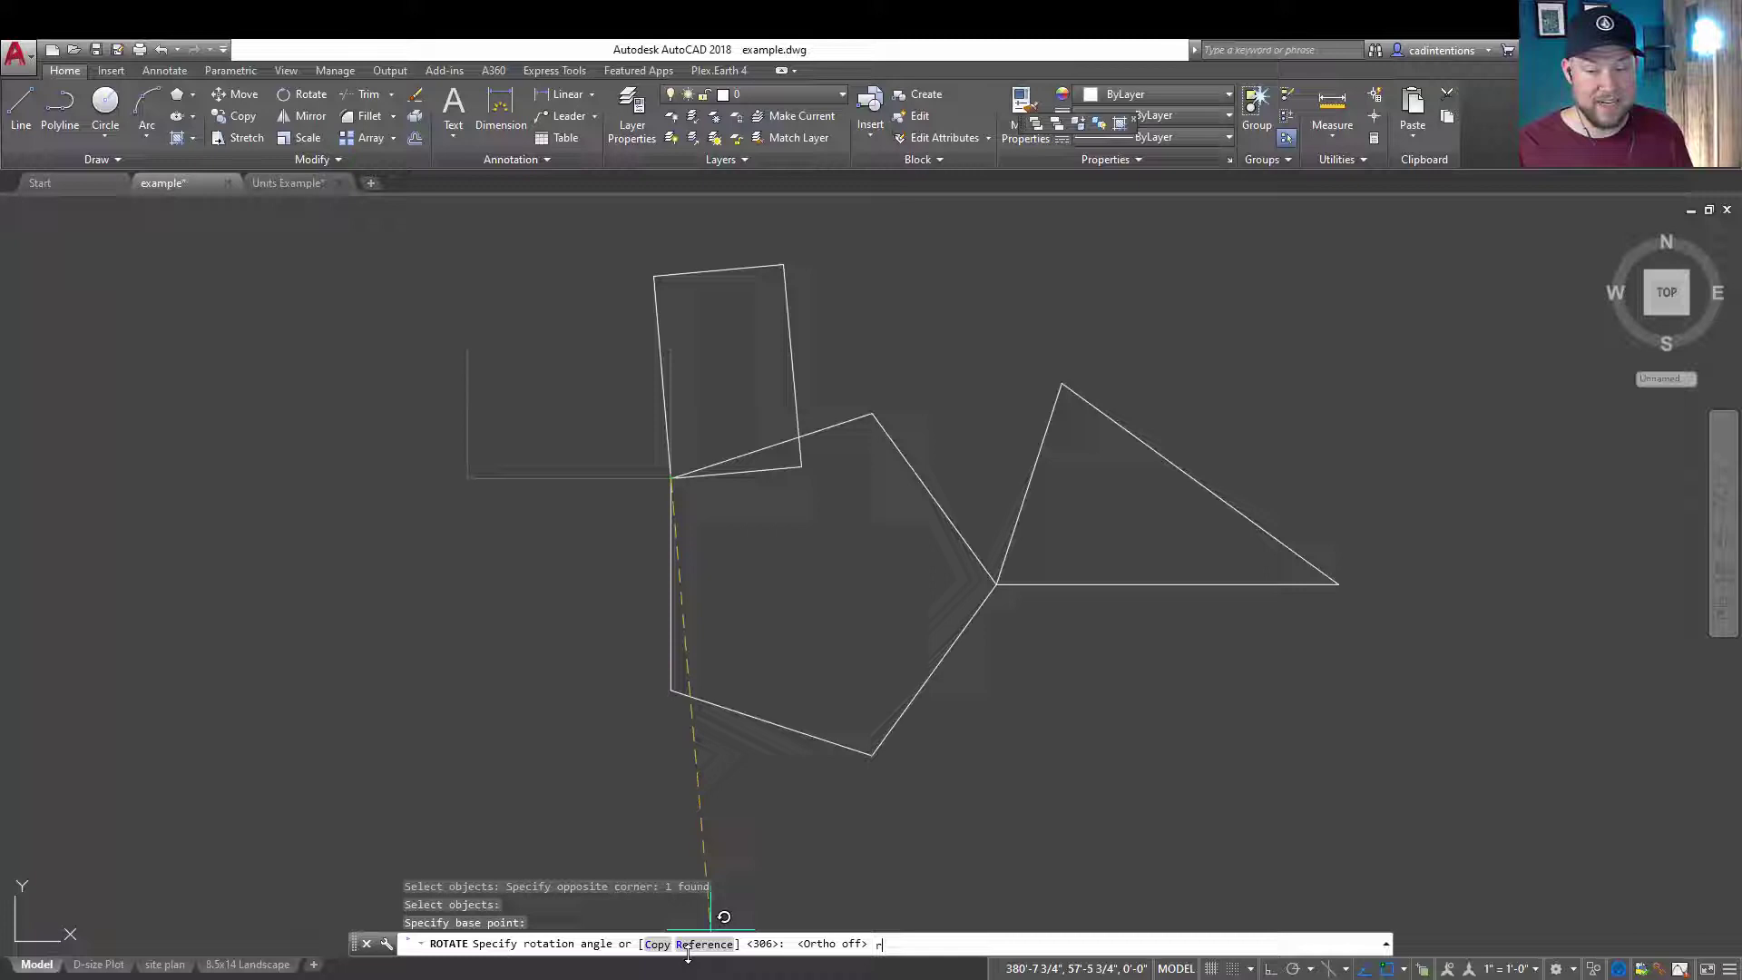
Rotate the rectangle by reference so its bottom edge lies along the pentagon's upper-left edge
key("Return")
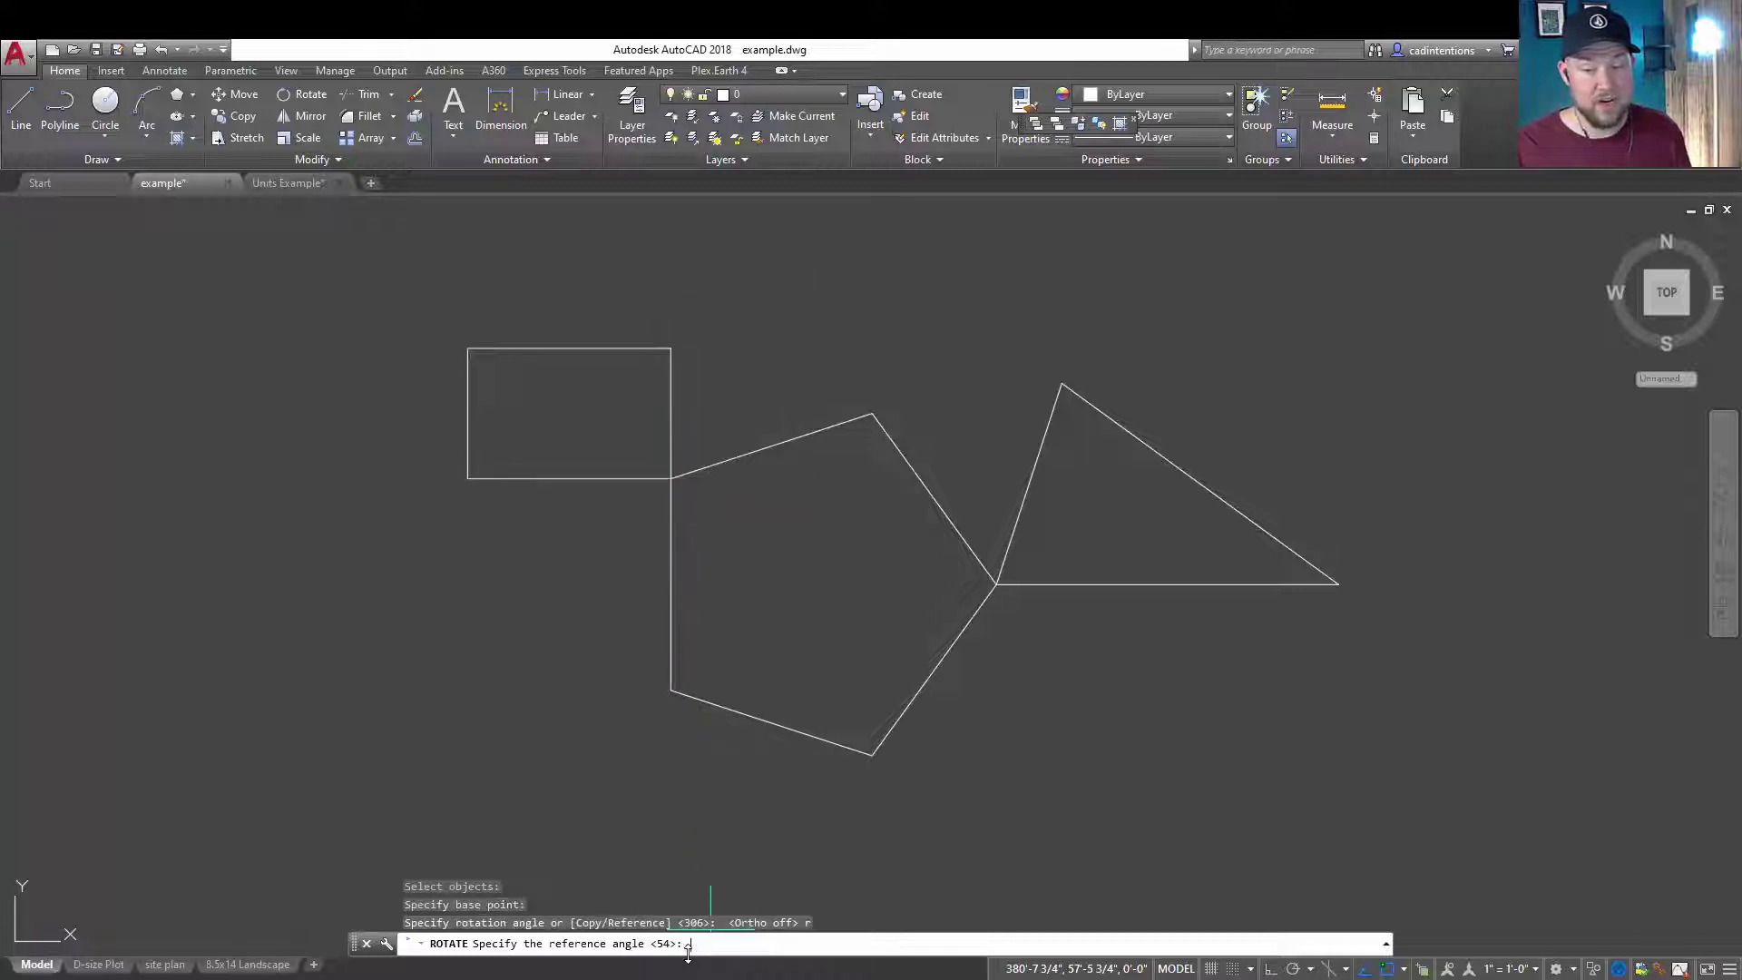
left_click(671, 478)
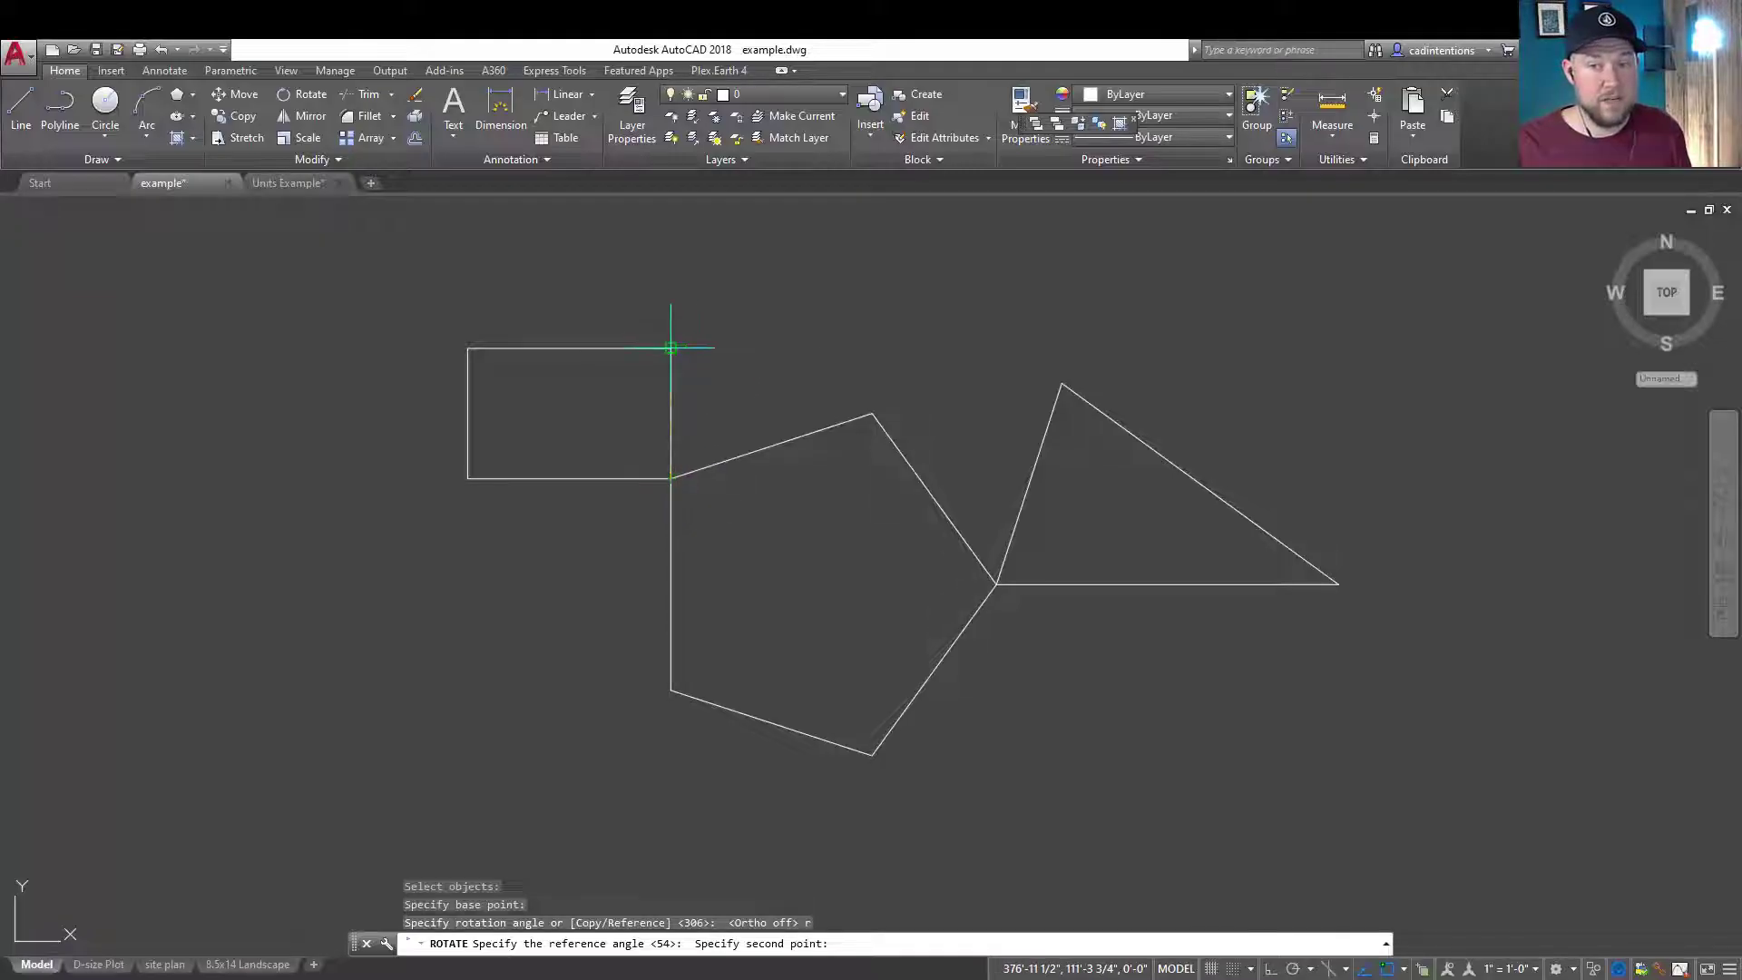
left_click(671, 348)
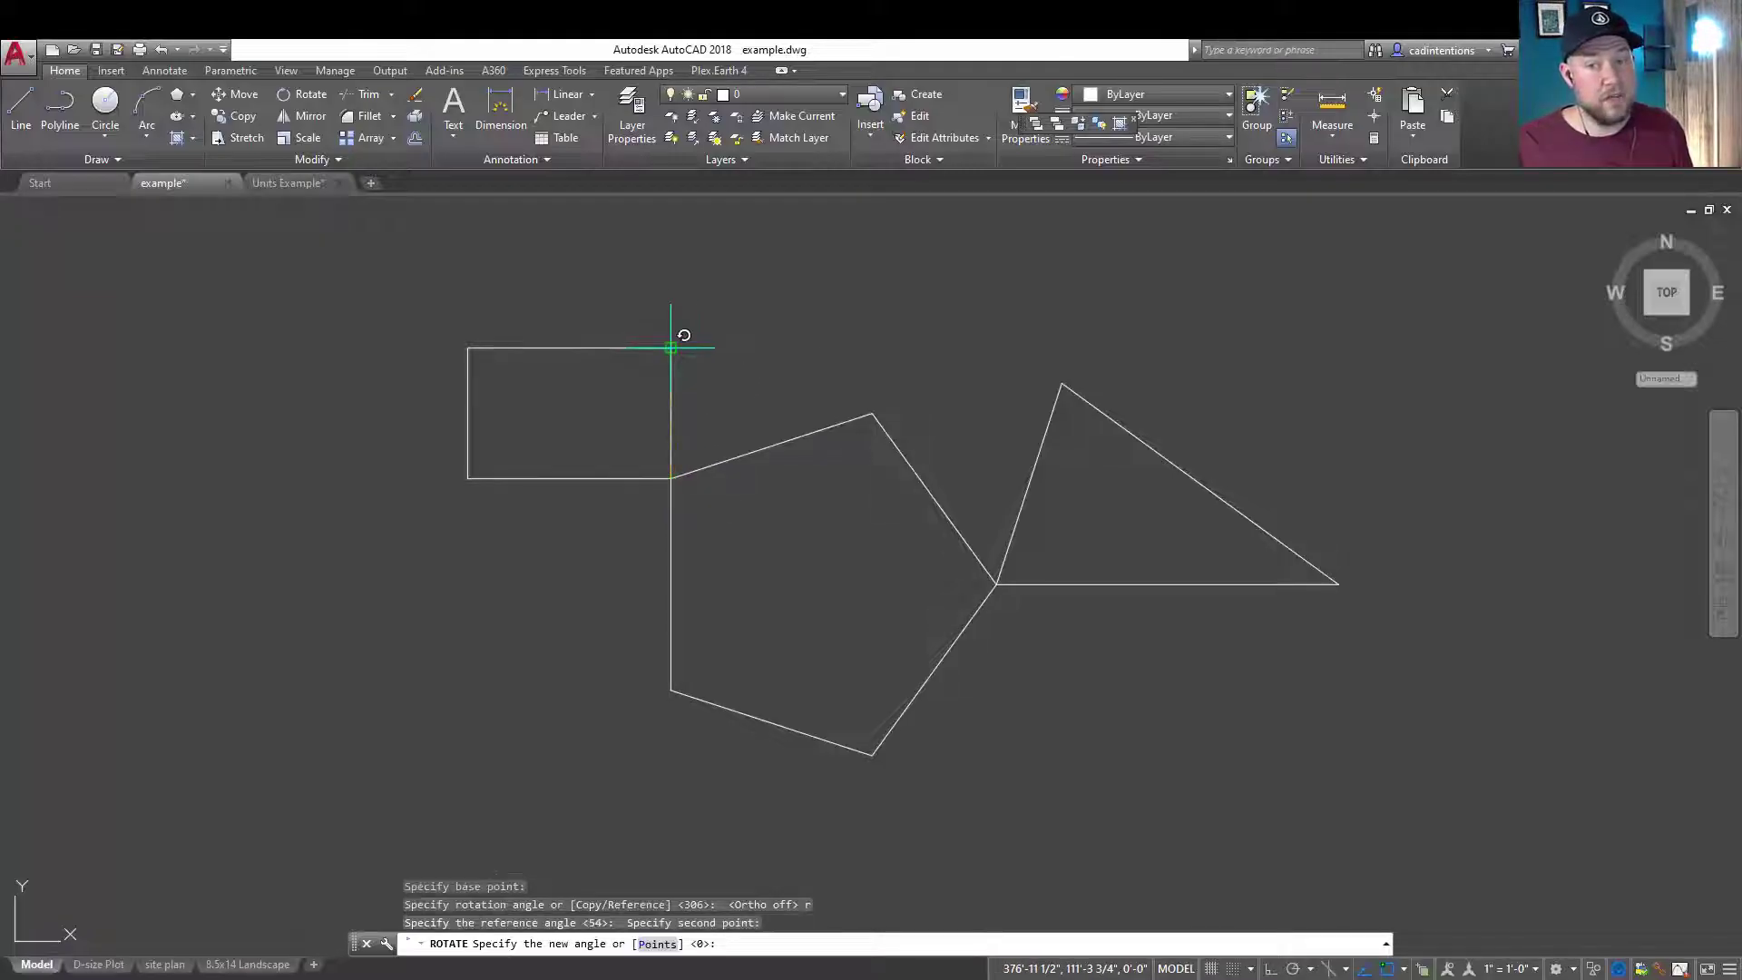
left_click(871, 413)
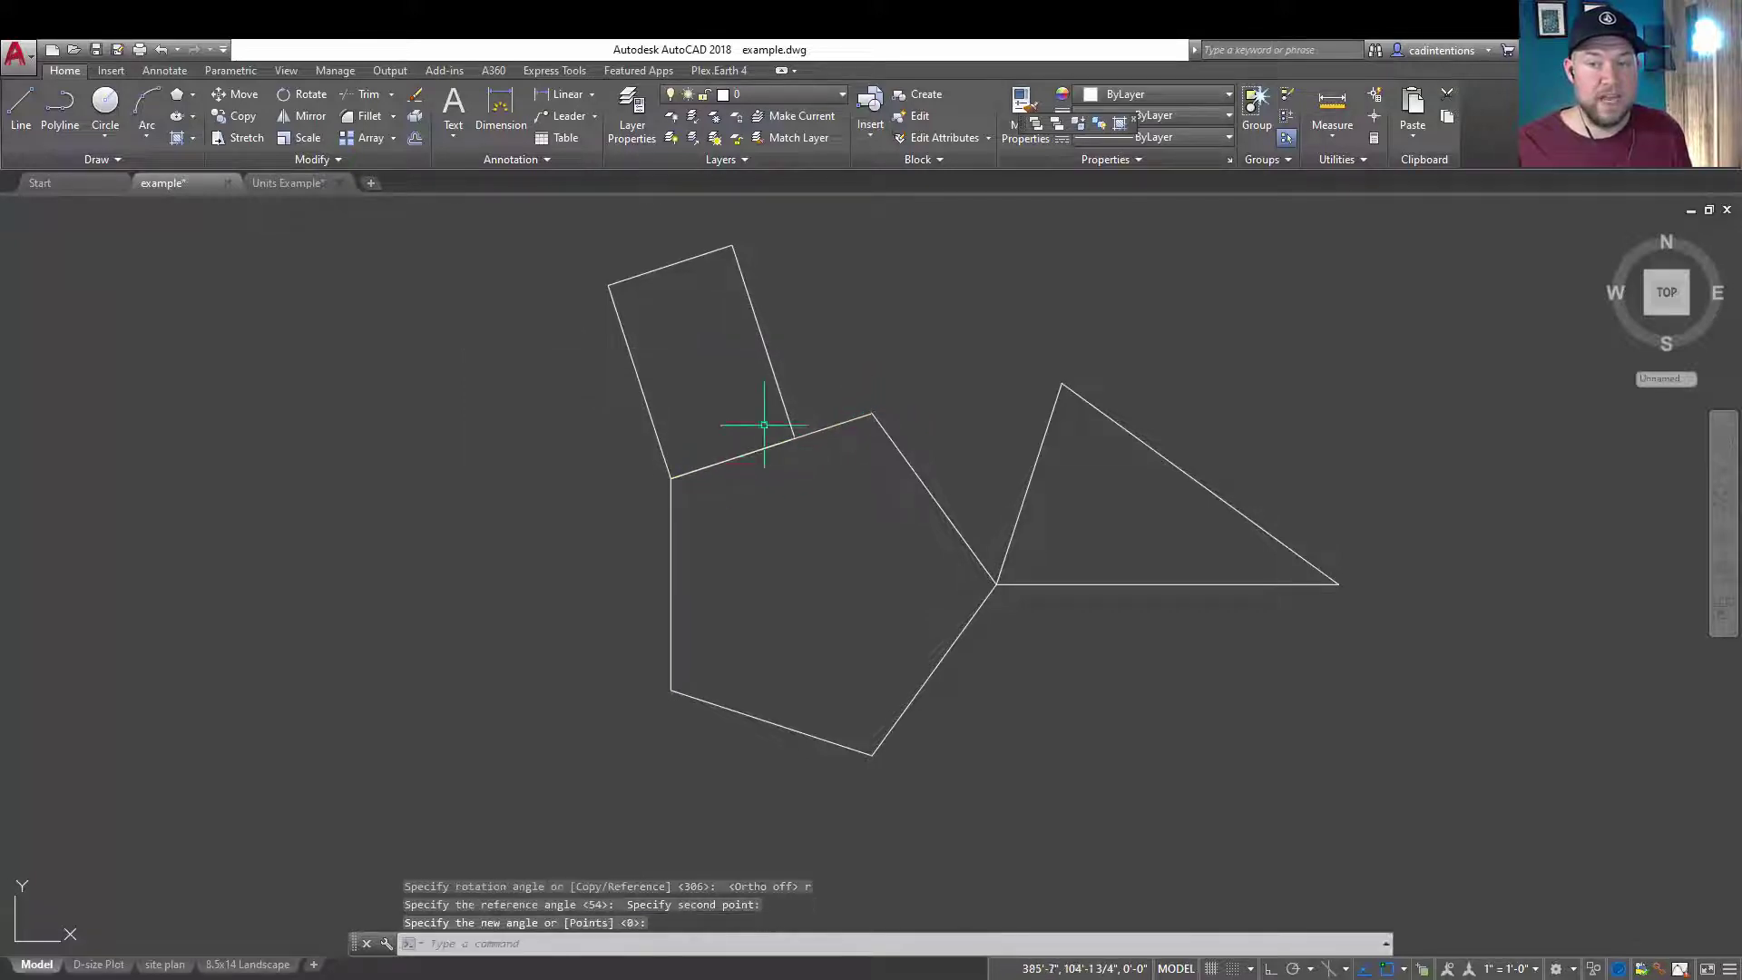
Pan back over the shapes and start a new ROTATE on the rectangle
scroll(739, 449, "up", 4)
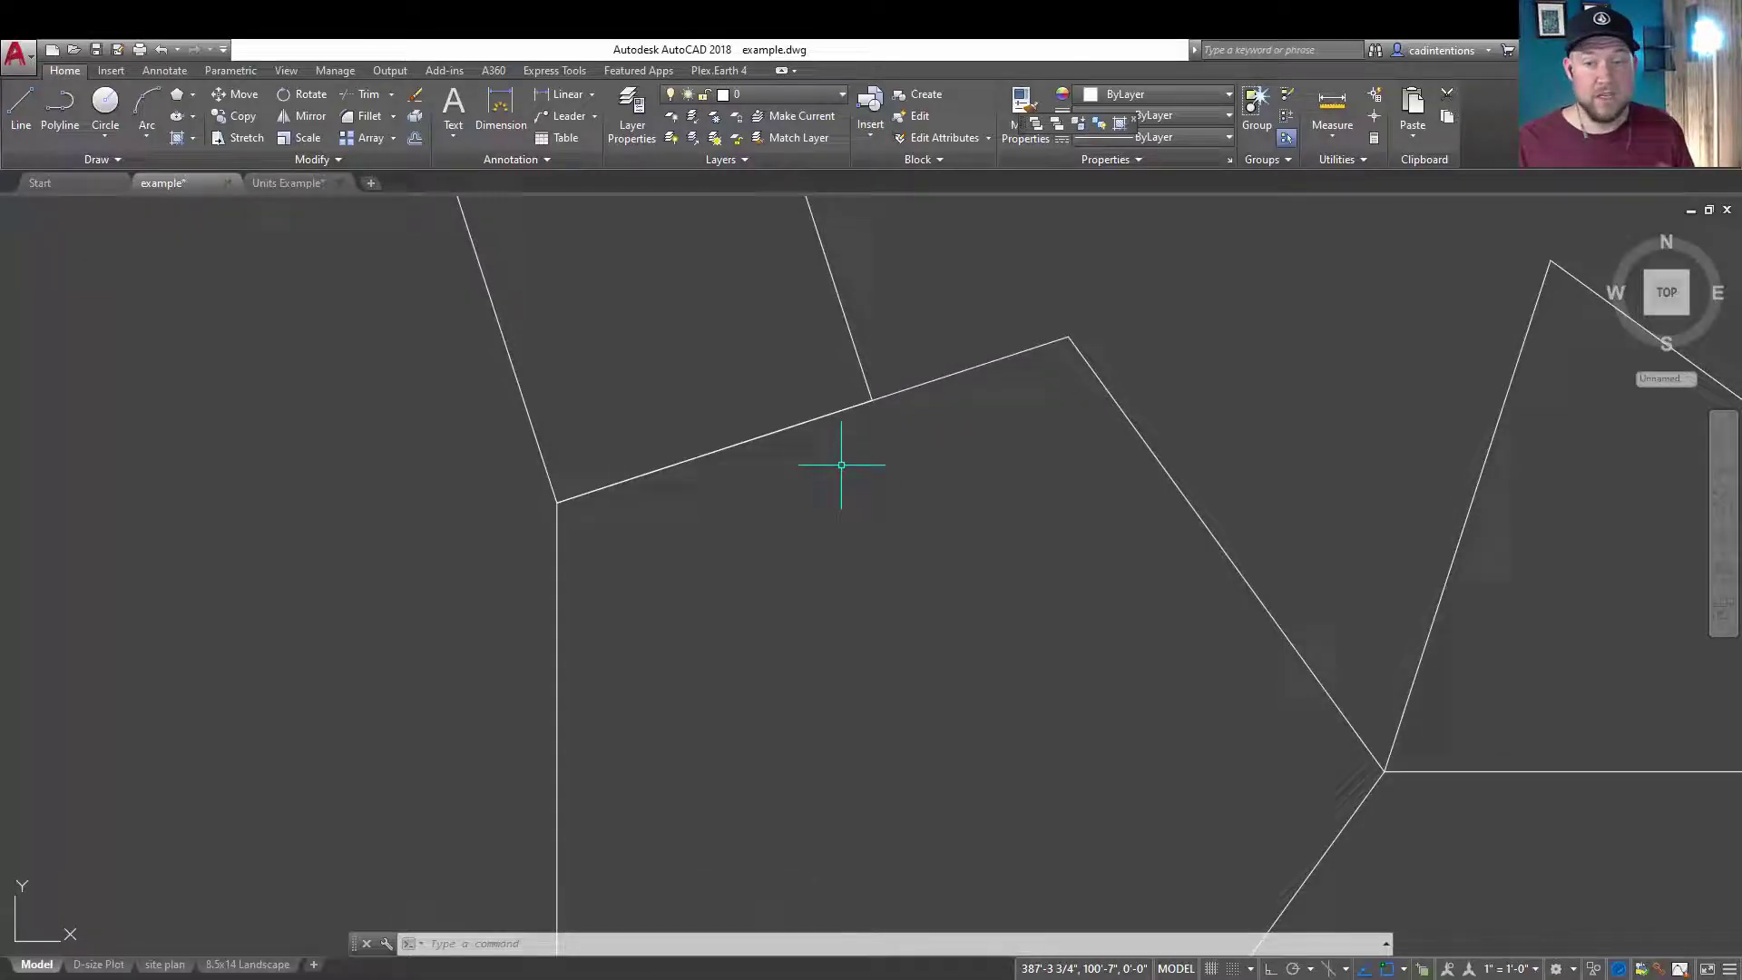
scroll(841, 464, "down", 2)
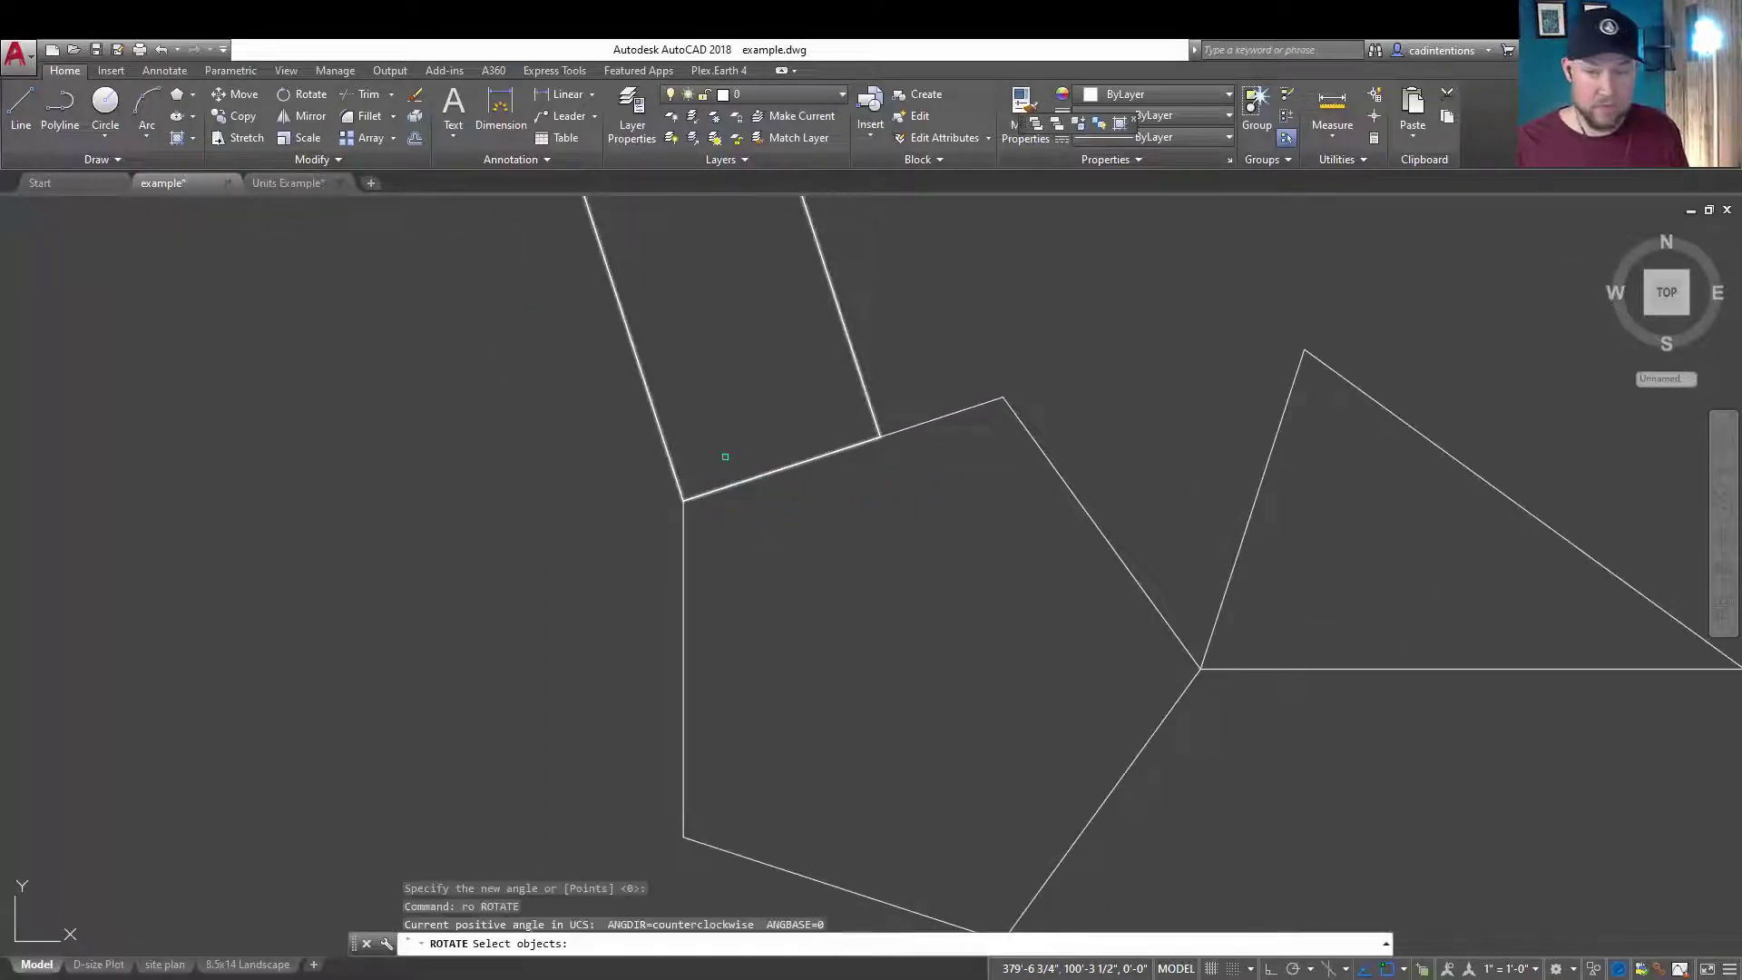
middle_click_drag(736, 479, 768, 582)
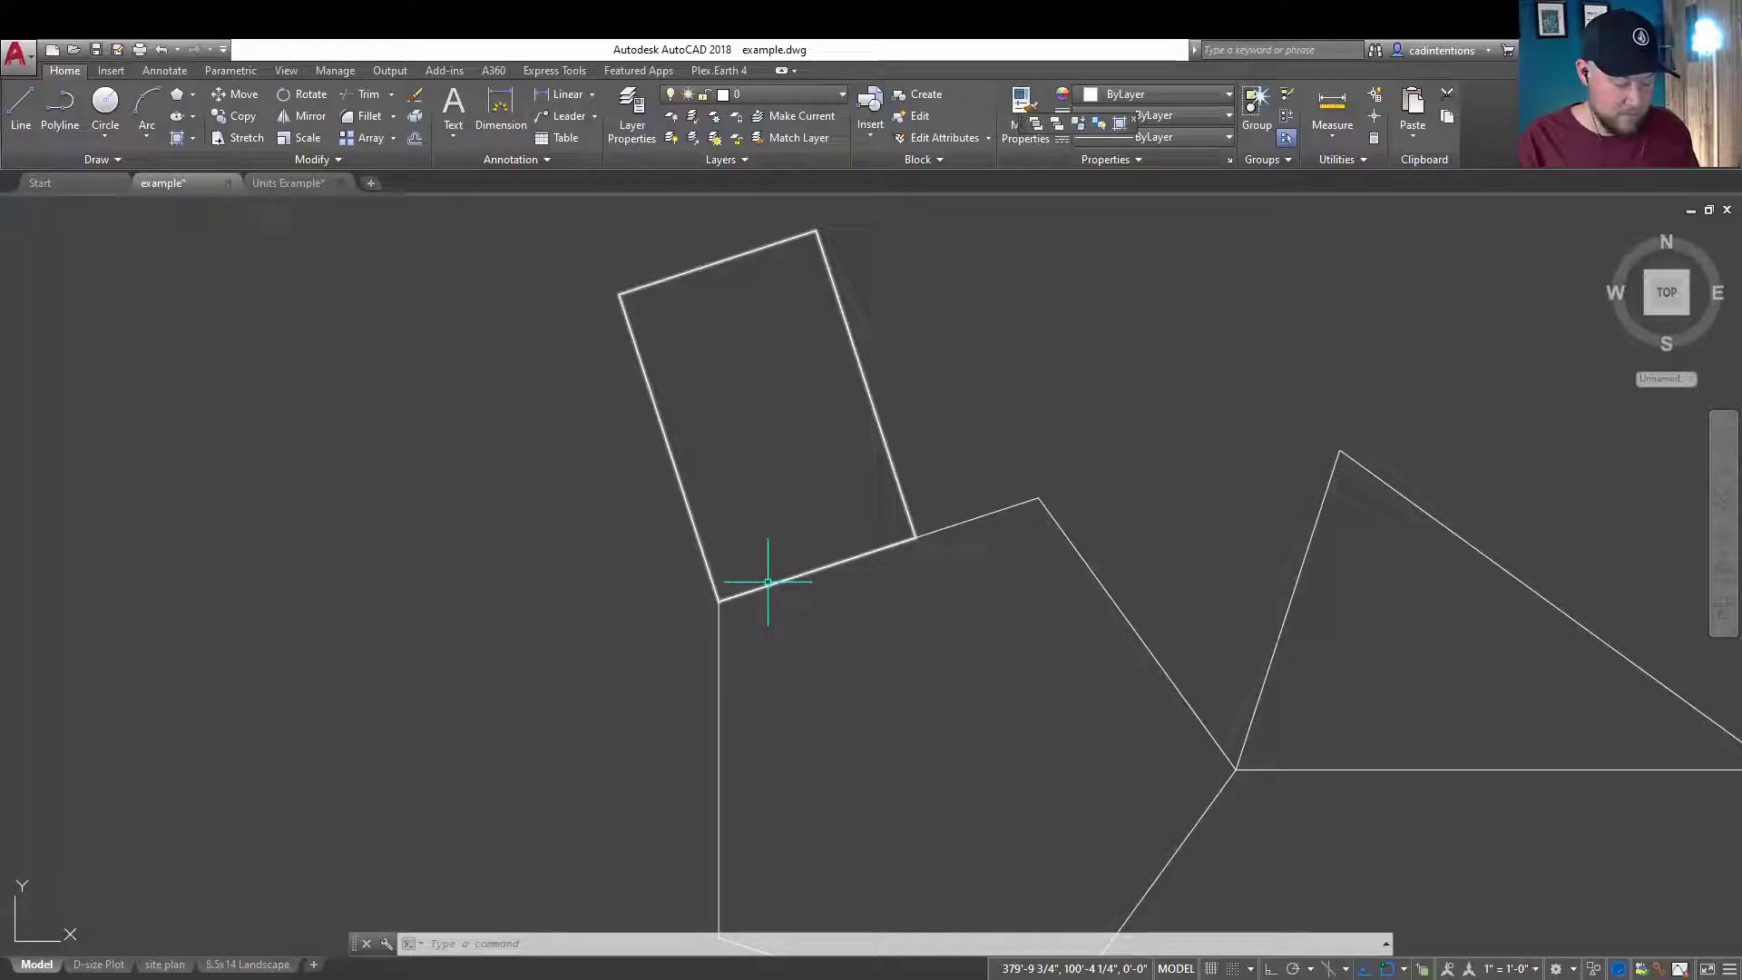
type("ro")
key("Return")
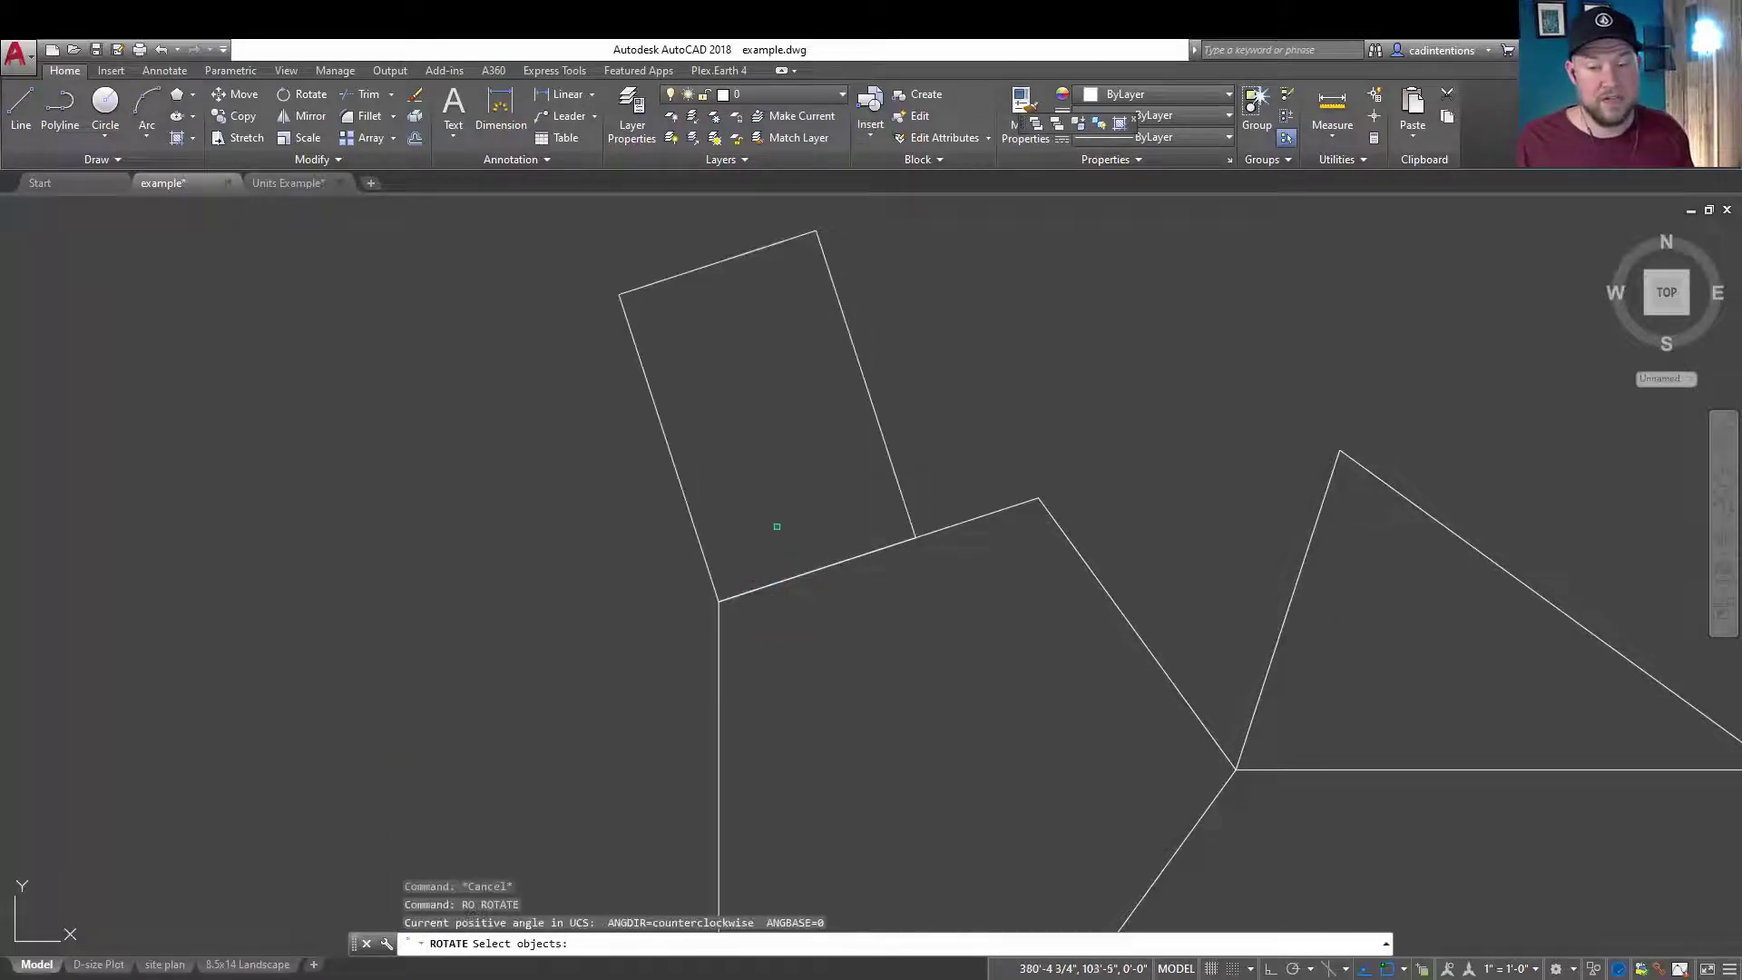
left_click(688, 505)
key("Return")
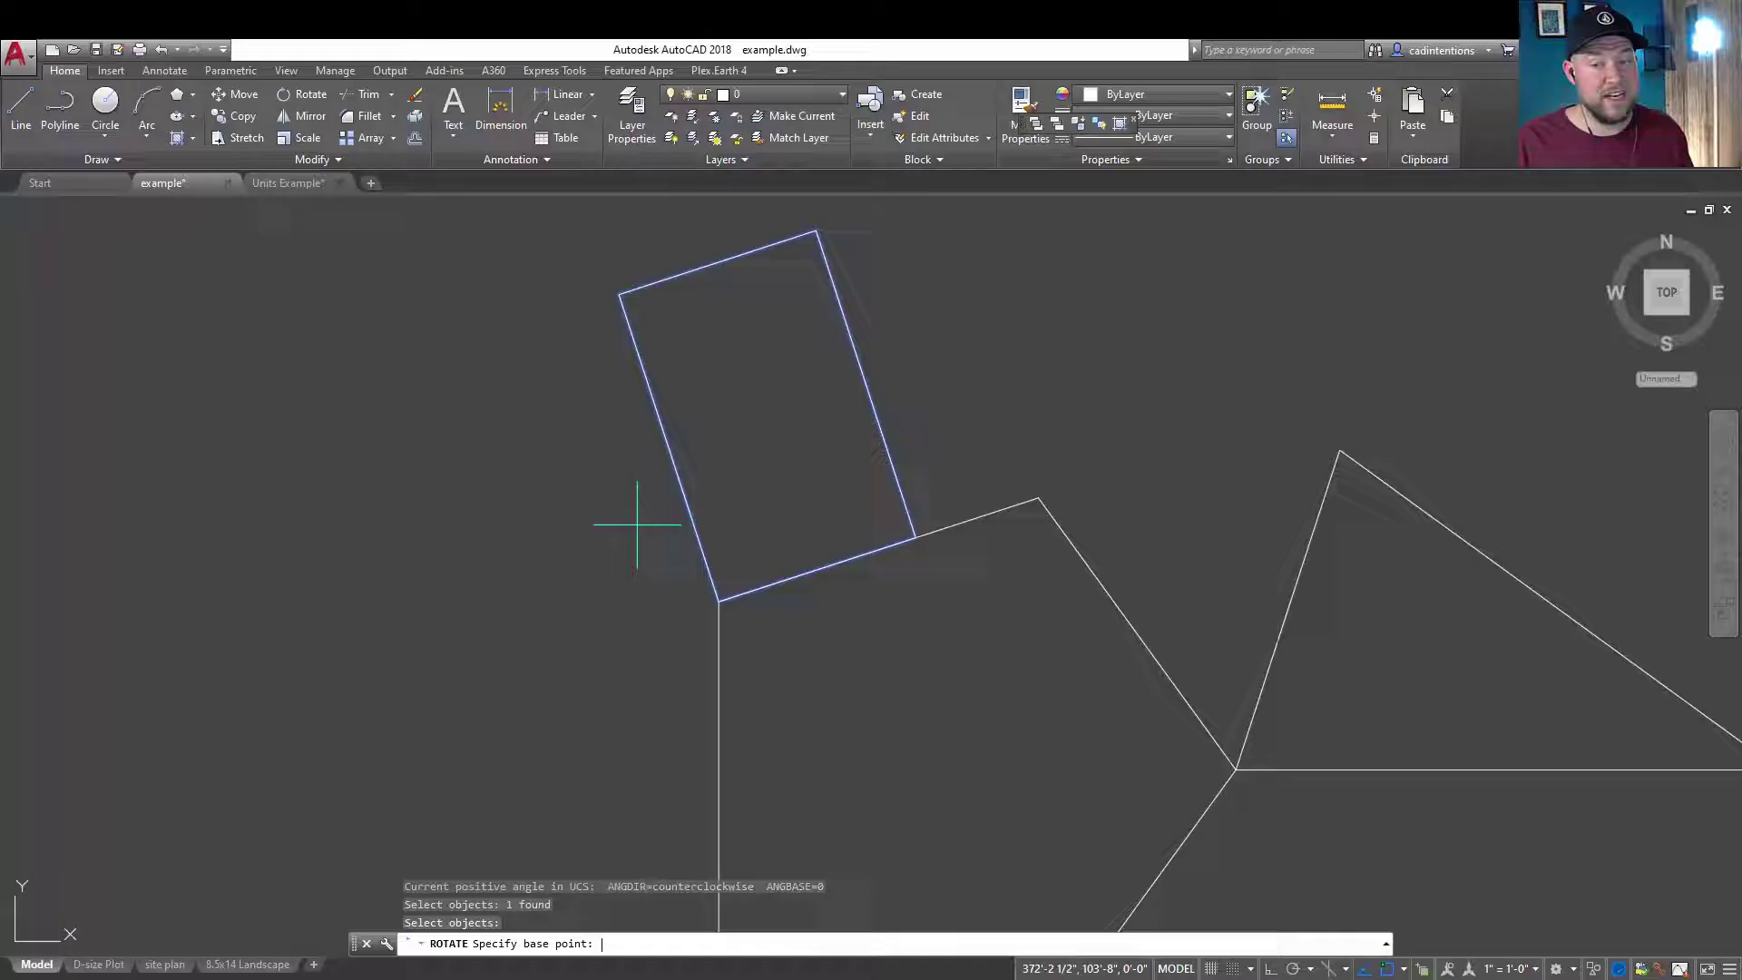
Rotate the rectangle by reference about its lower corner against the pentagon's vertical left edge
left_click(718, 600)
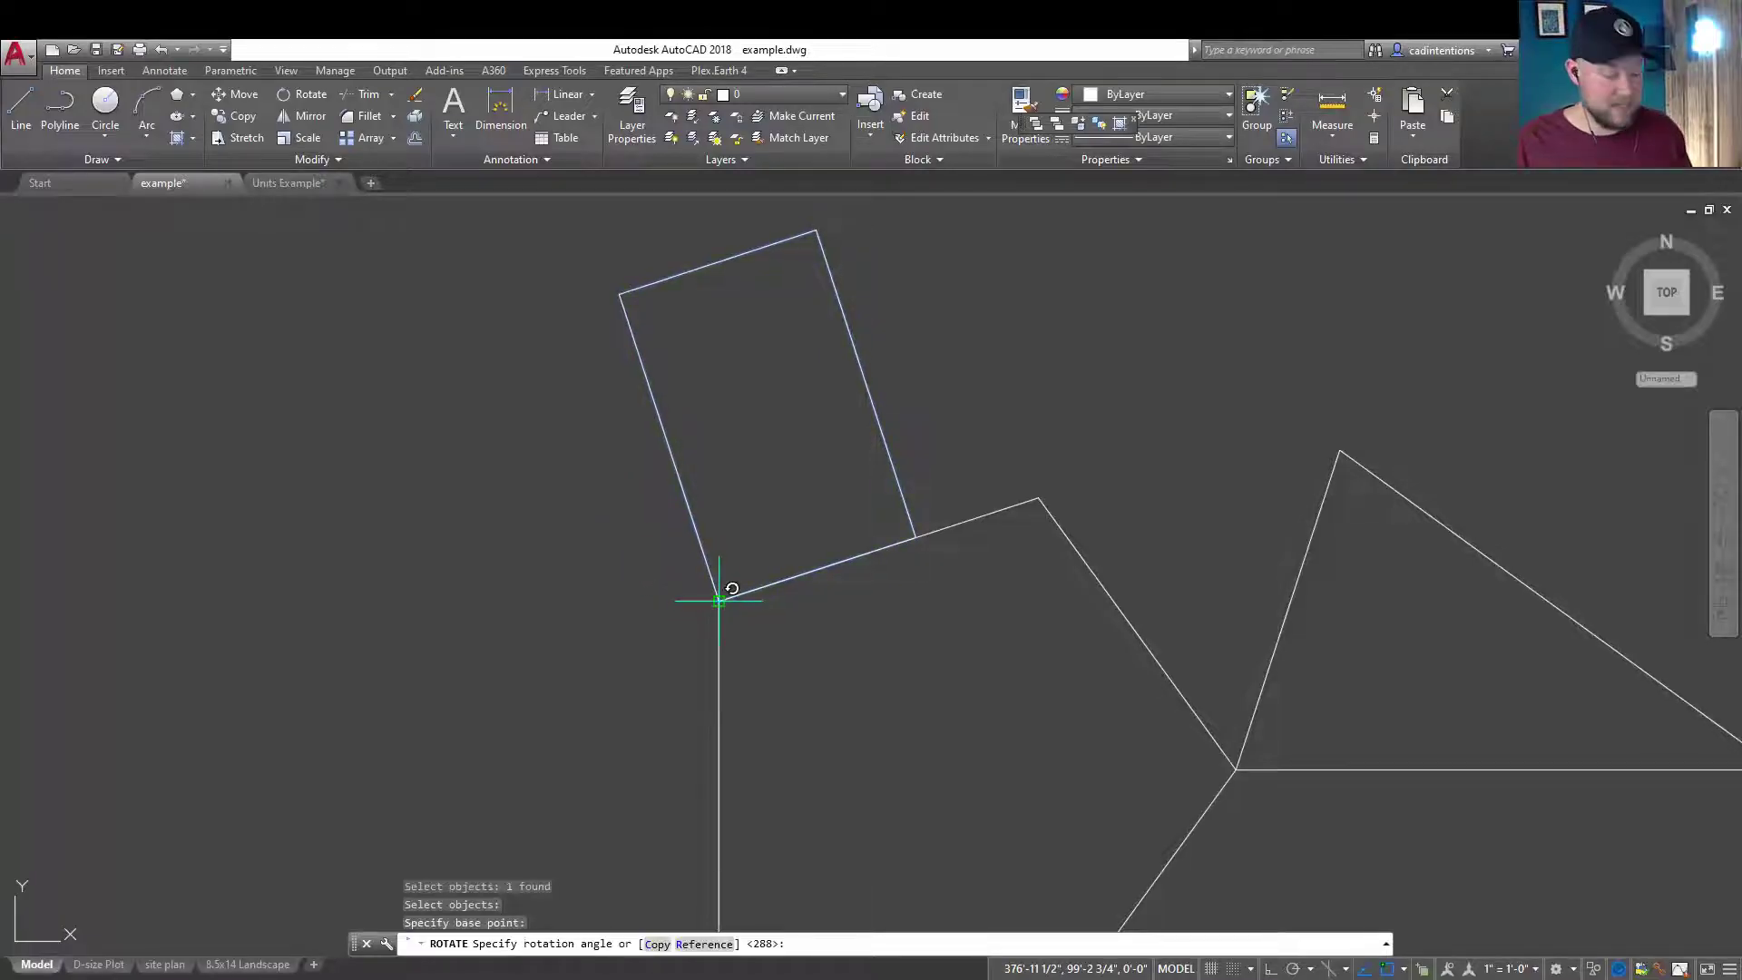
key("Return")
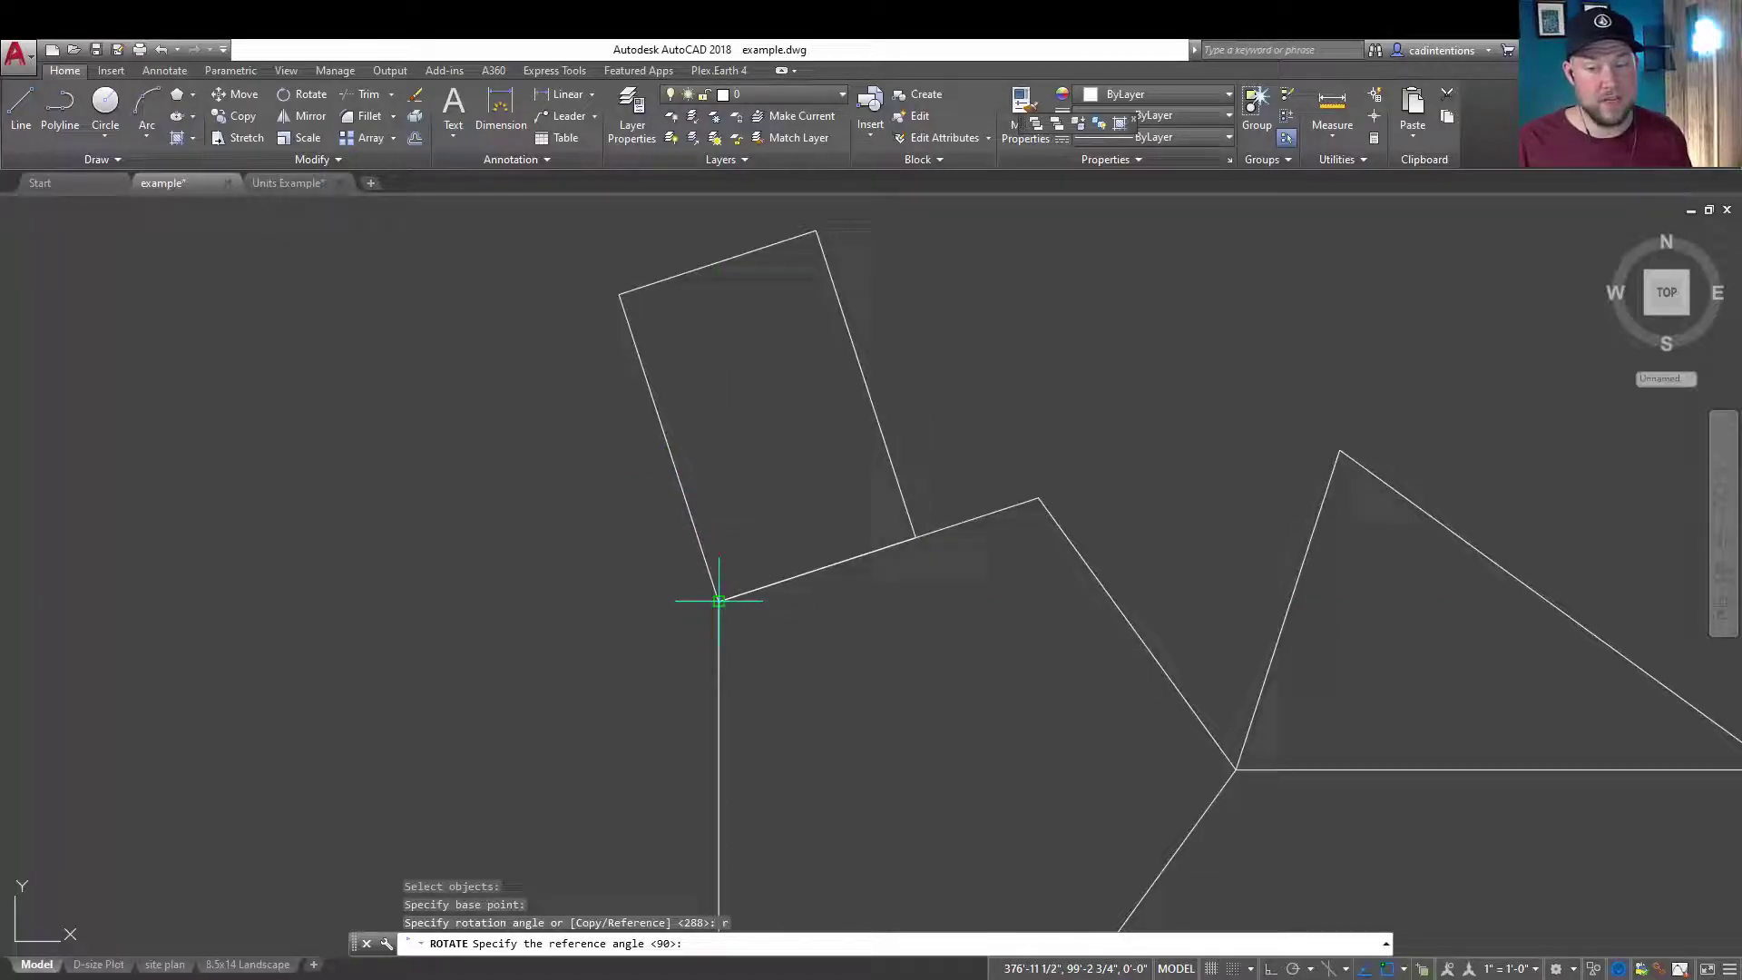
left_click(718, 600)
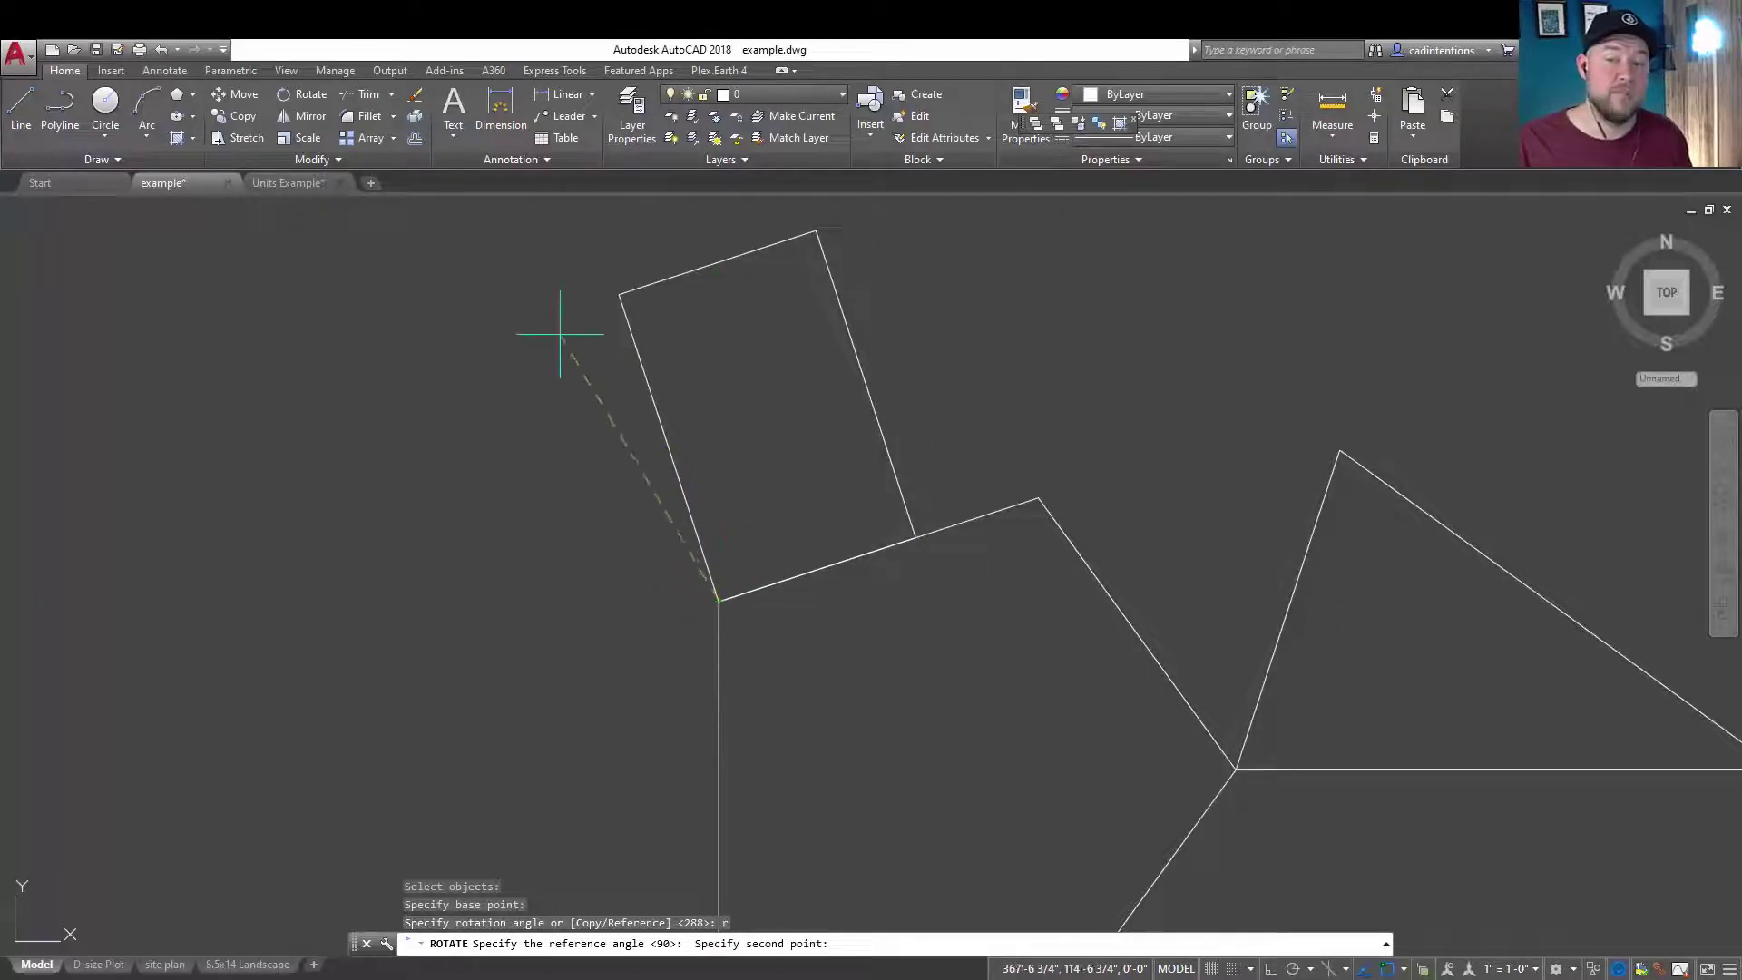
left_click(619, 294)
scroll(526, 436, "down", 6)
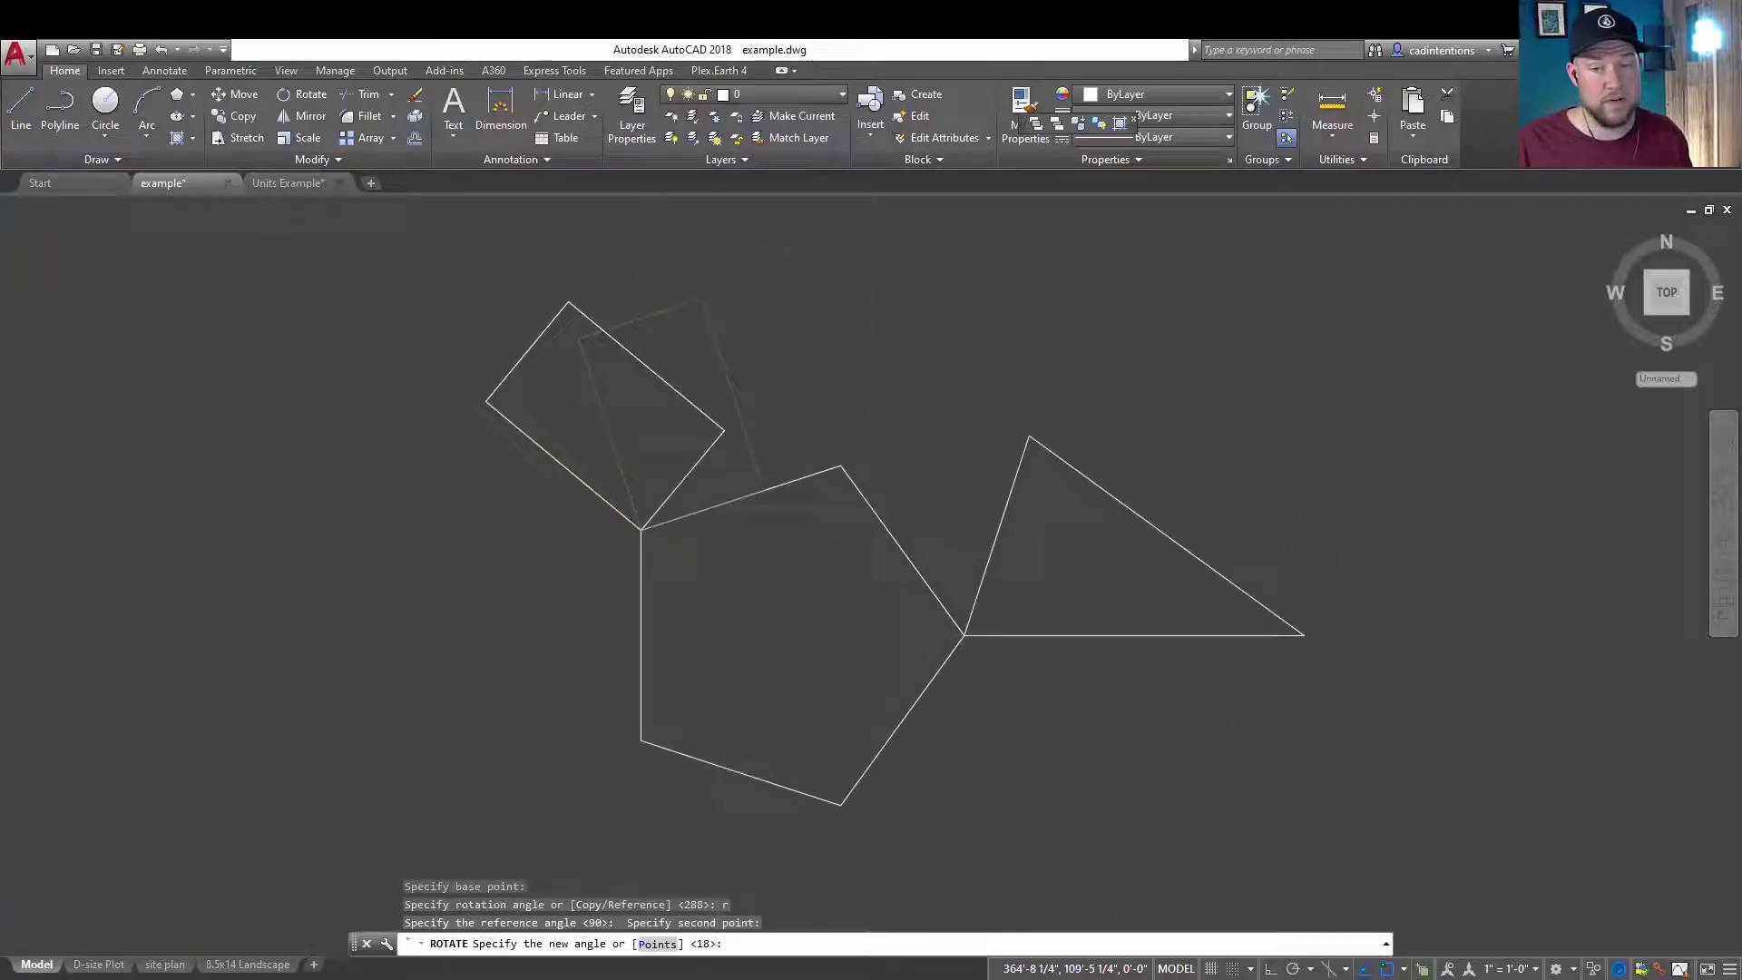
left_click(563, 548)
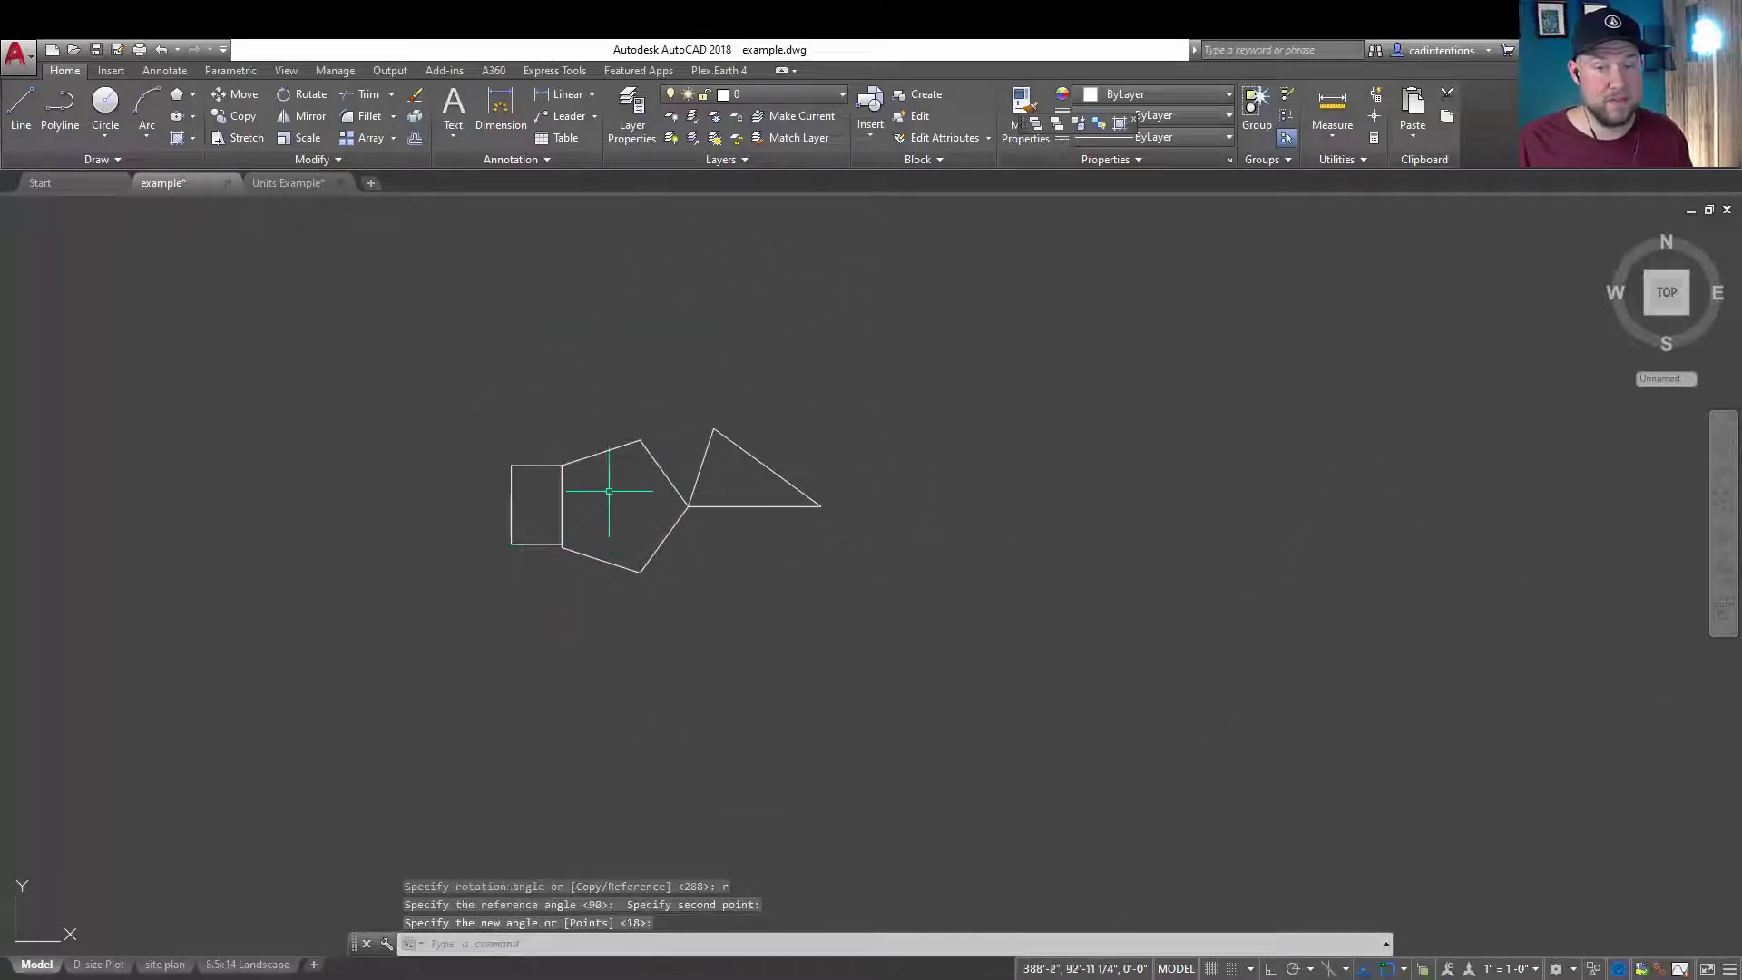
middle_click_drag(600, 513, 572, 564)
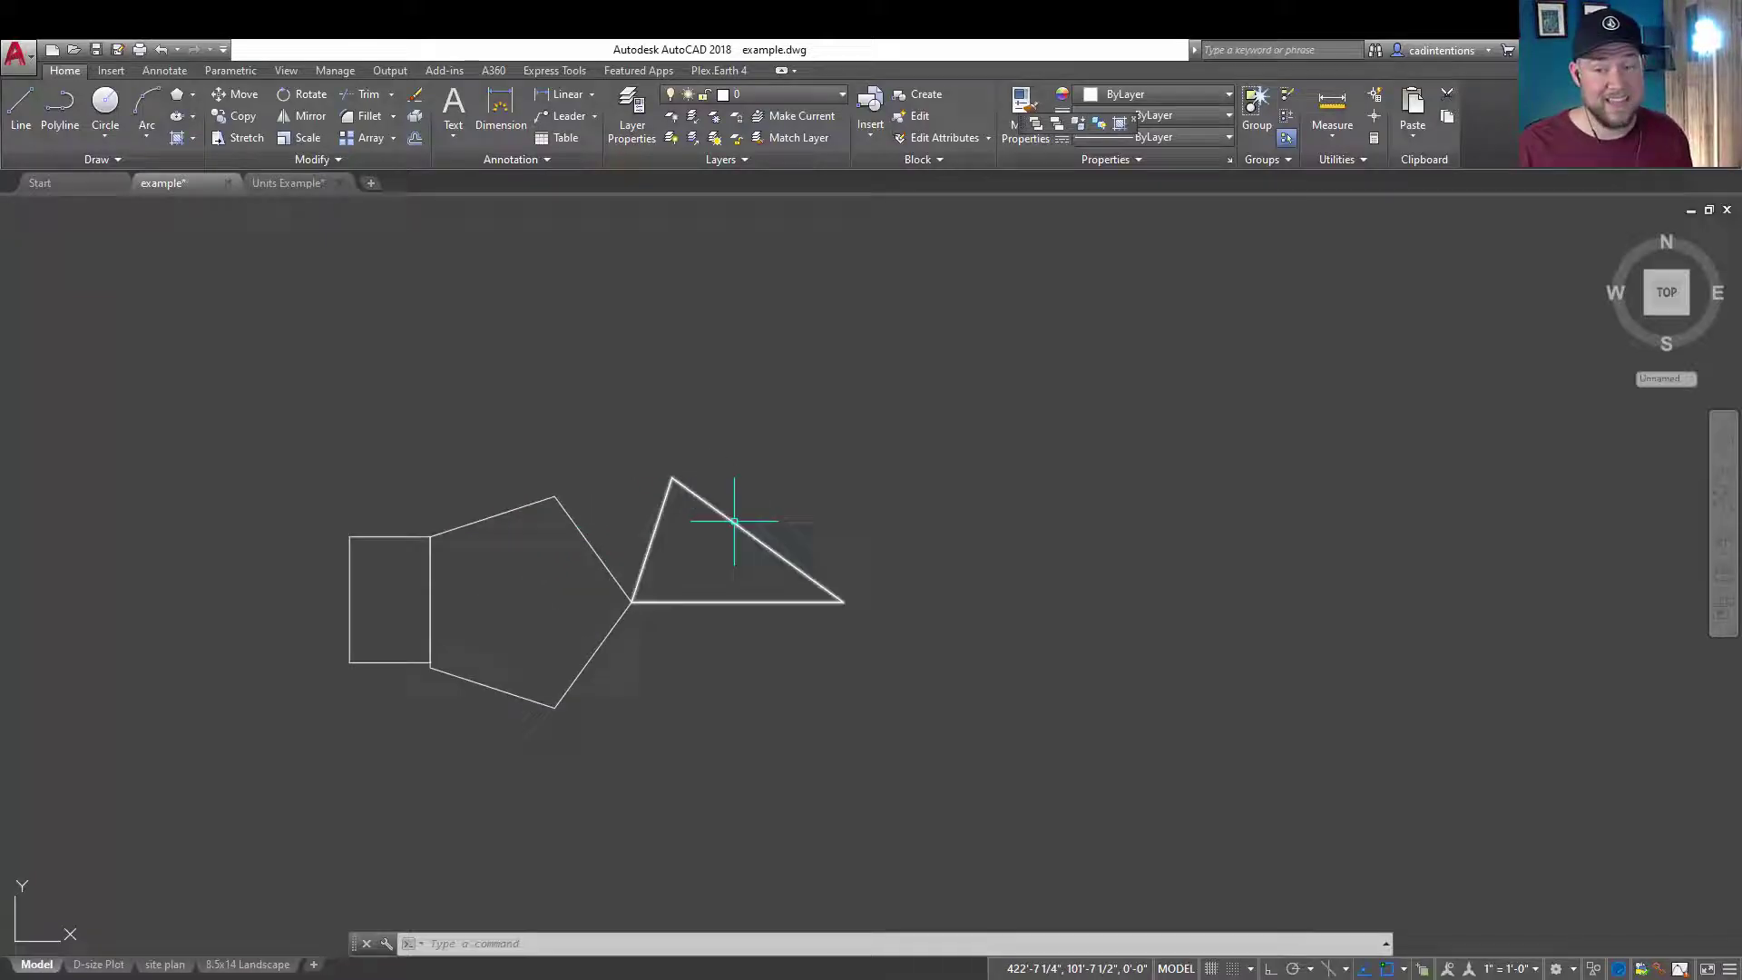
Pan the view to centre the shapes
middle_click_drag(734, 522, 750, 555)
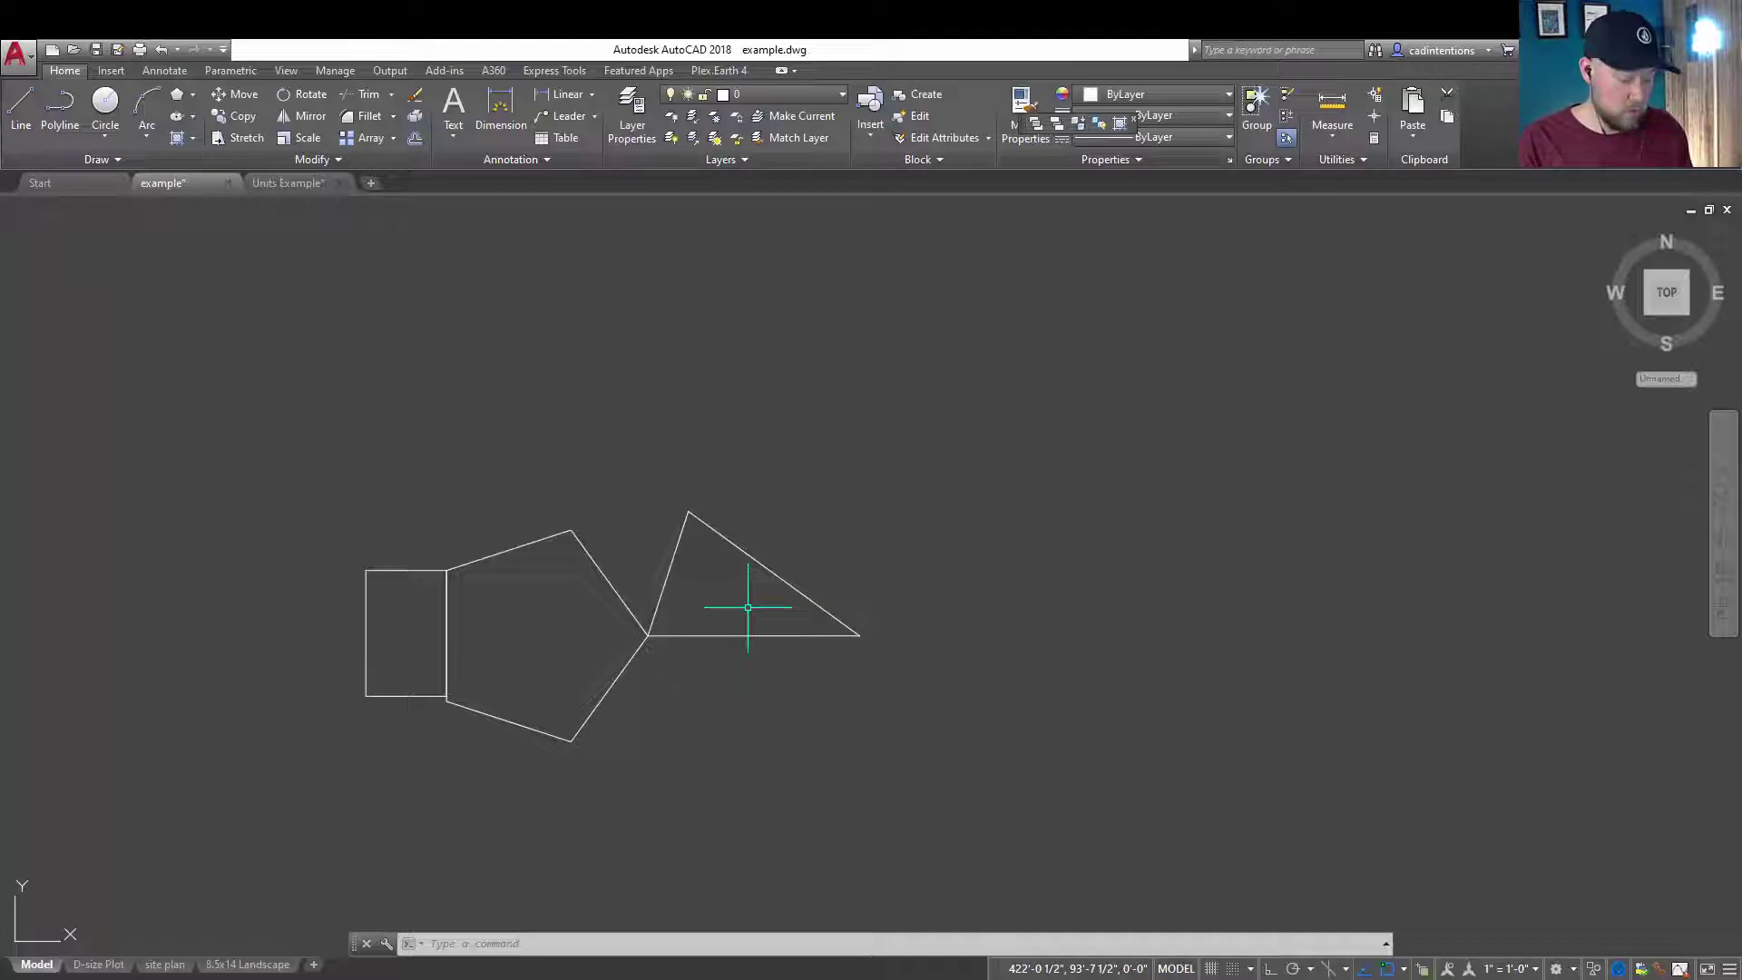
Align the triangle's left and top vertices to the pentagon's bottom and right corners, unscaled
type("AL")
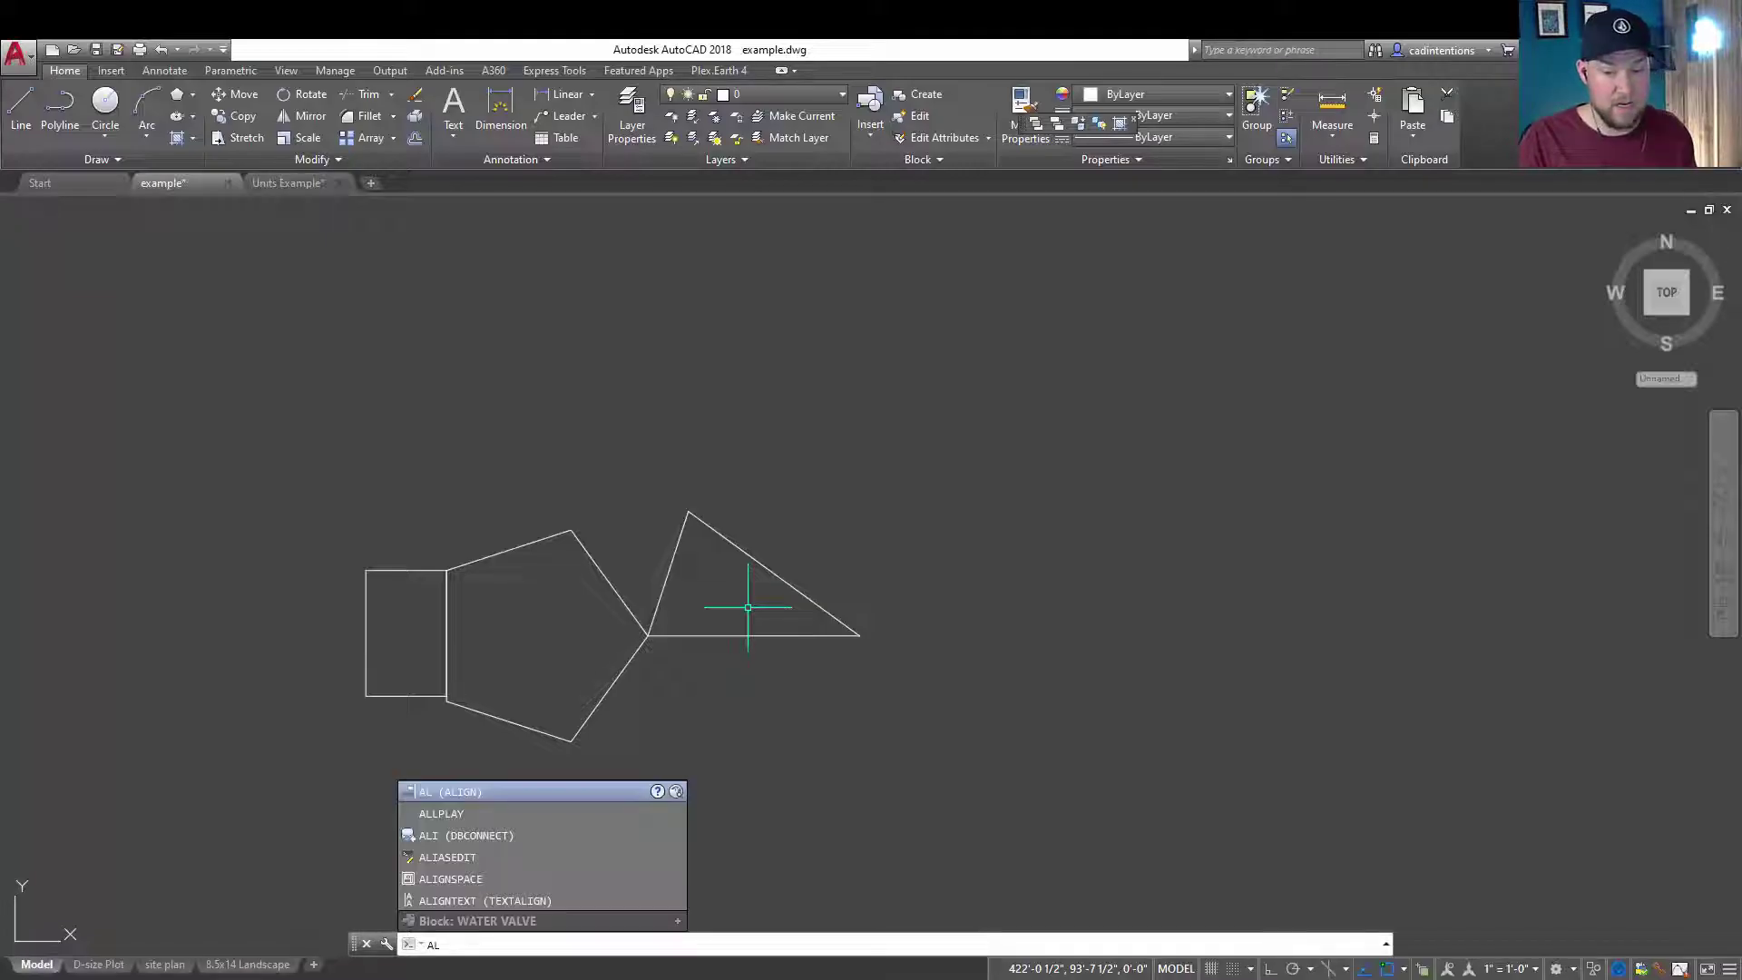
type("IGN")
key("Return")
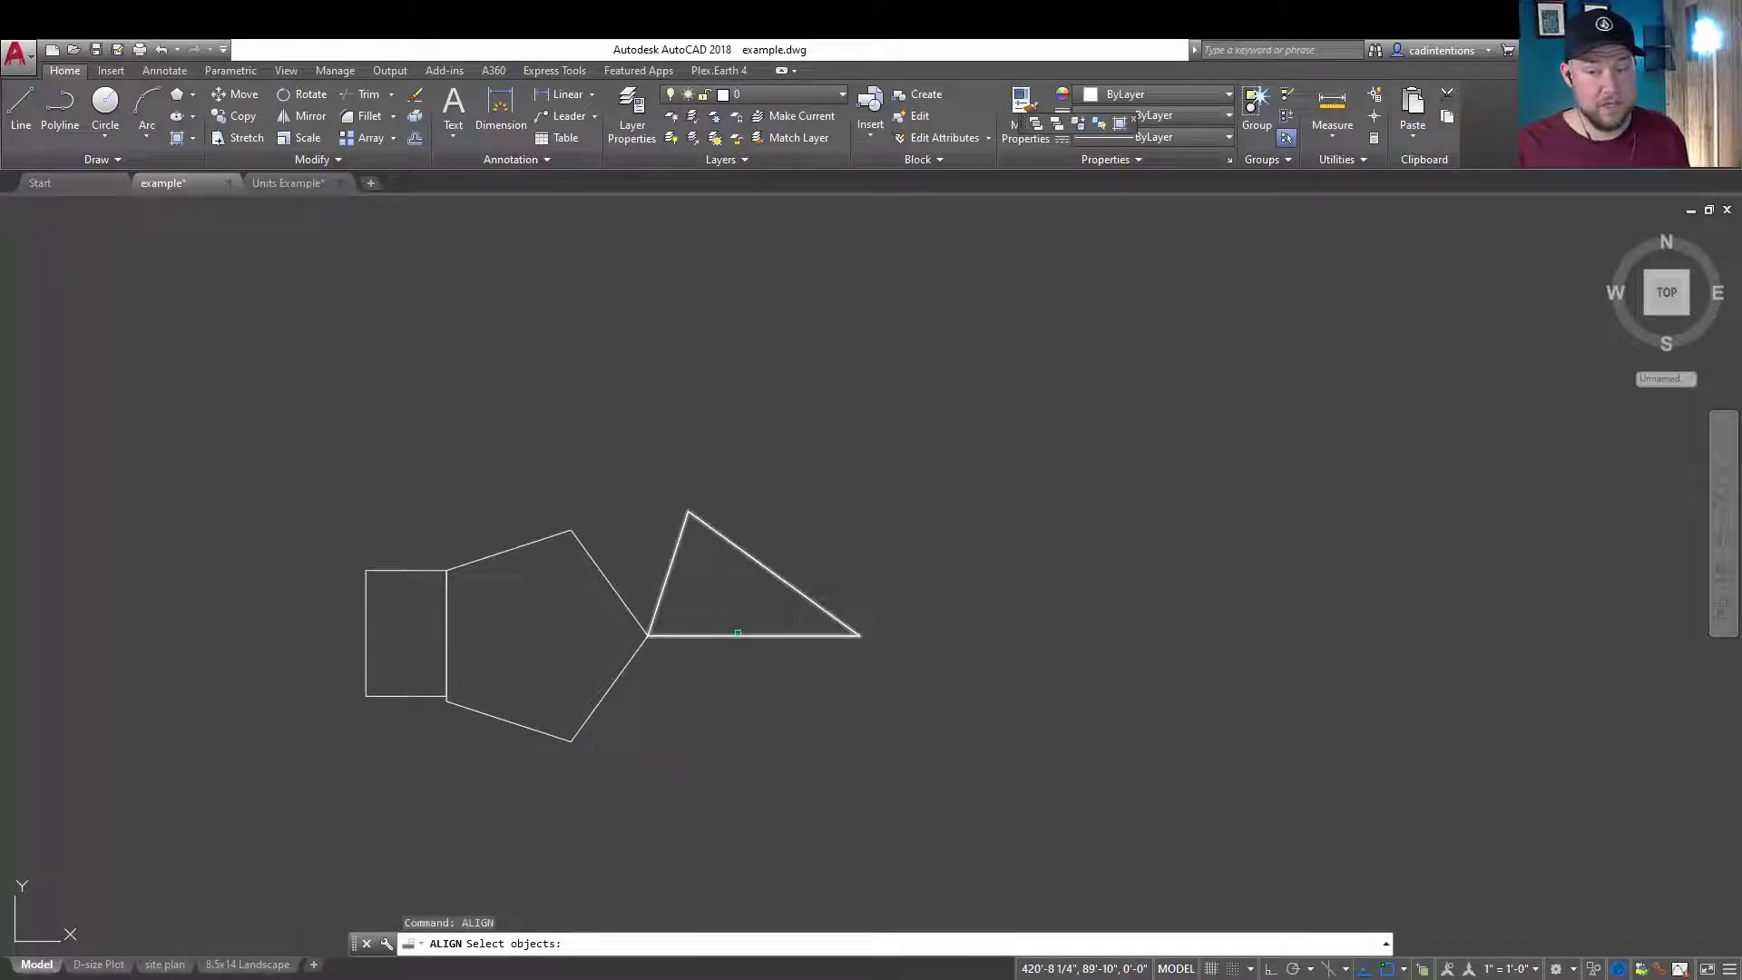
left_click(730, 635)
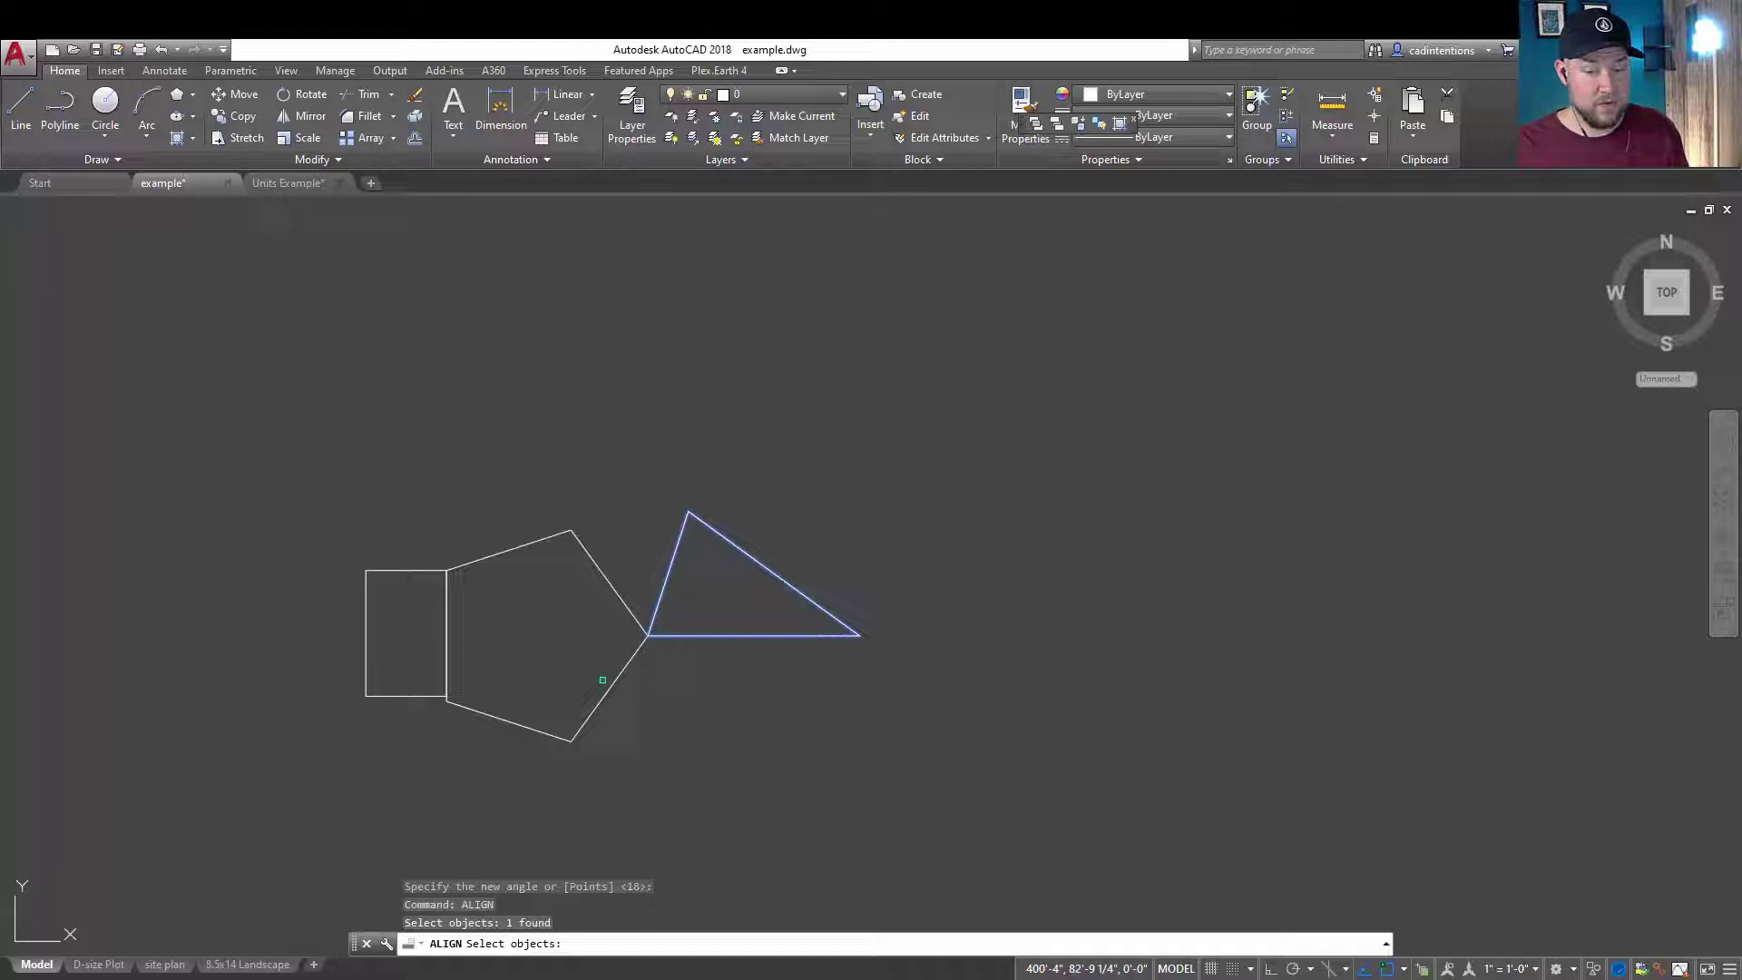
key("Return")
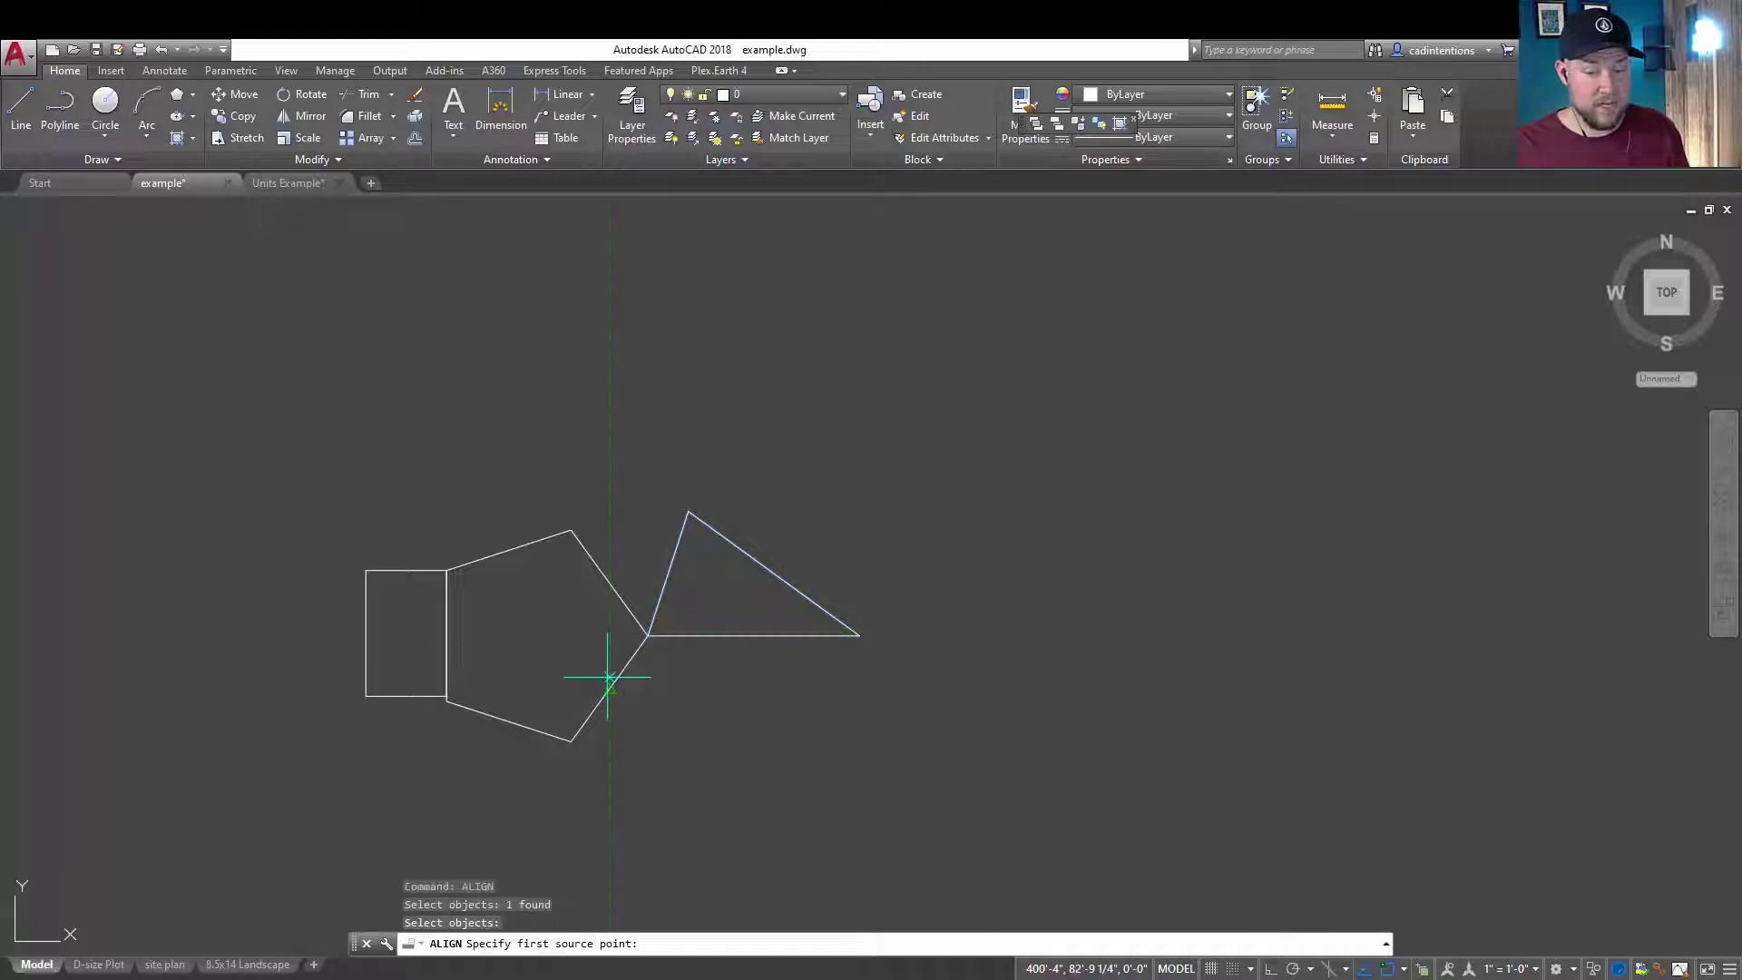
left_click(648, 635)
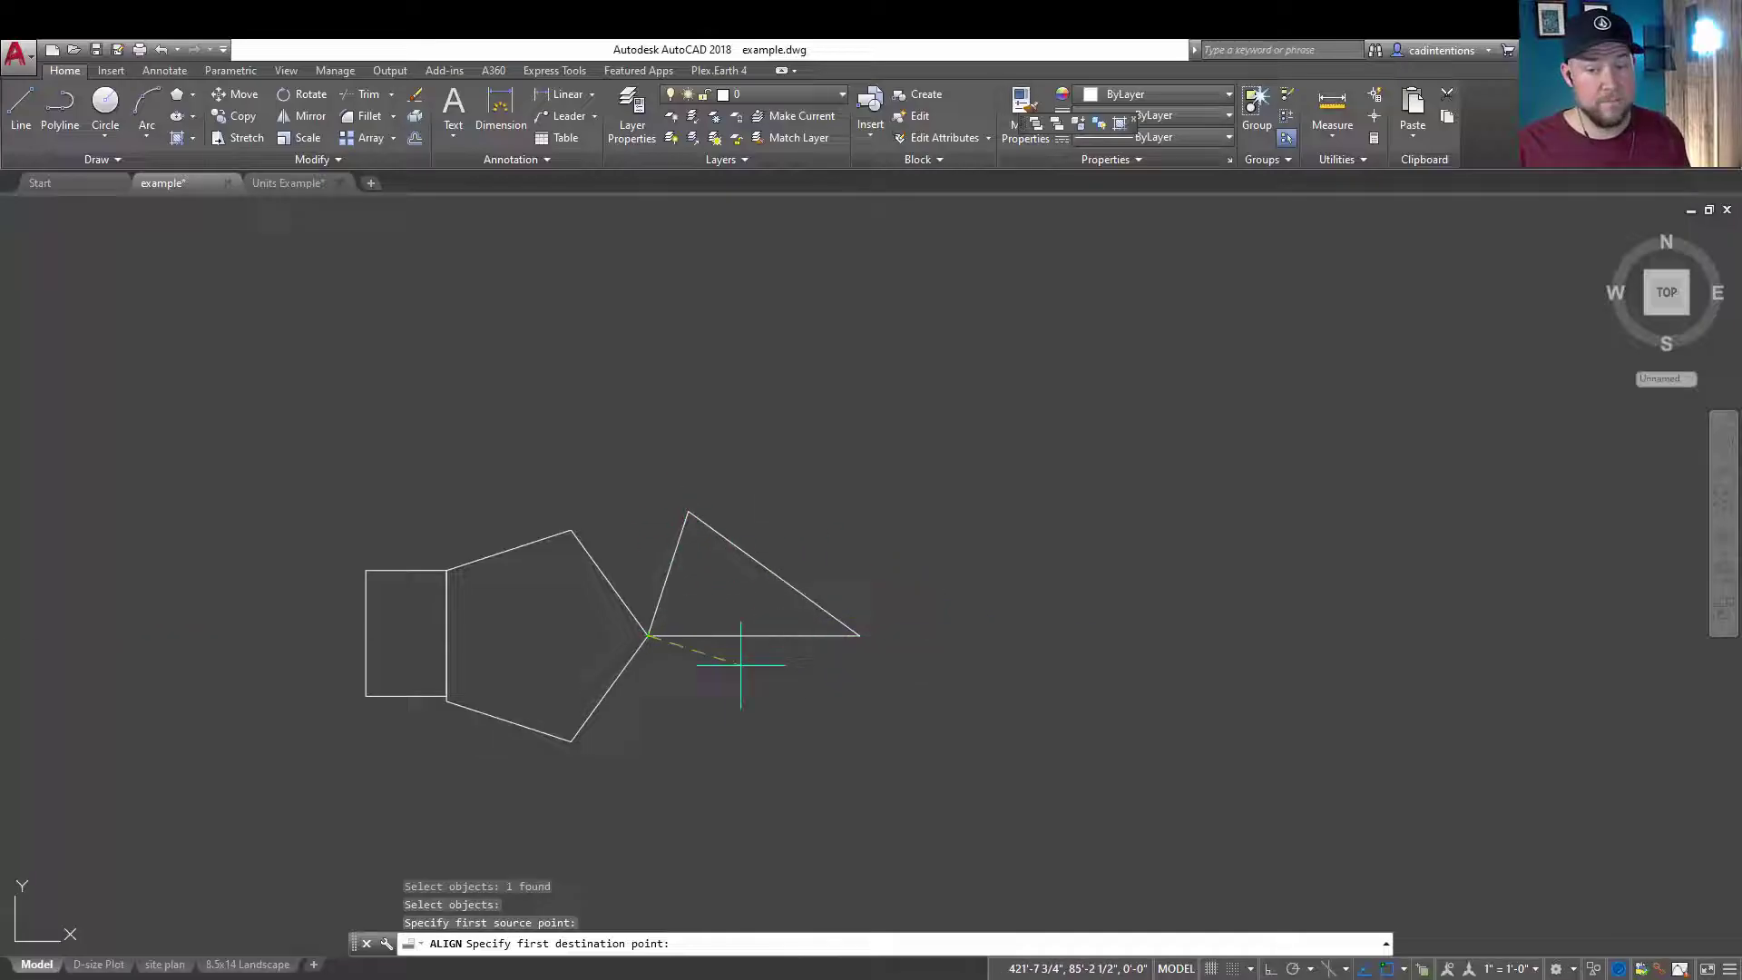
left_click(571, 742)
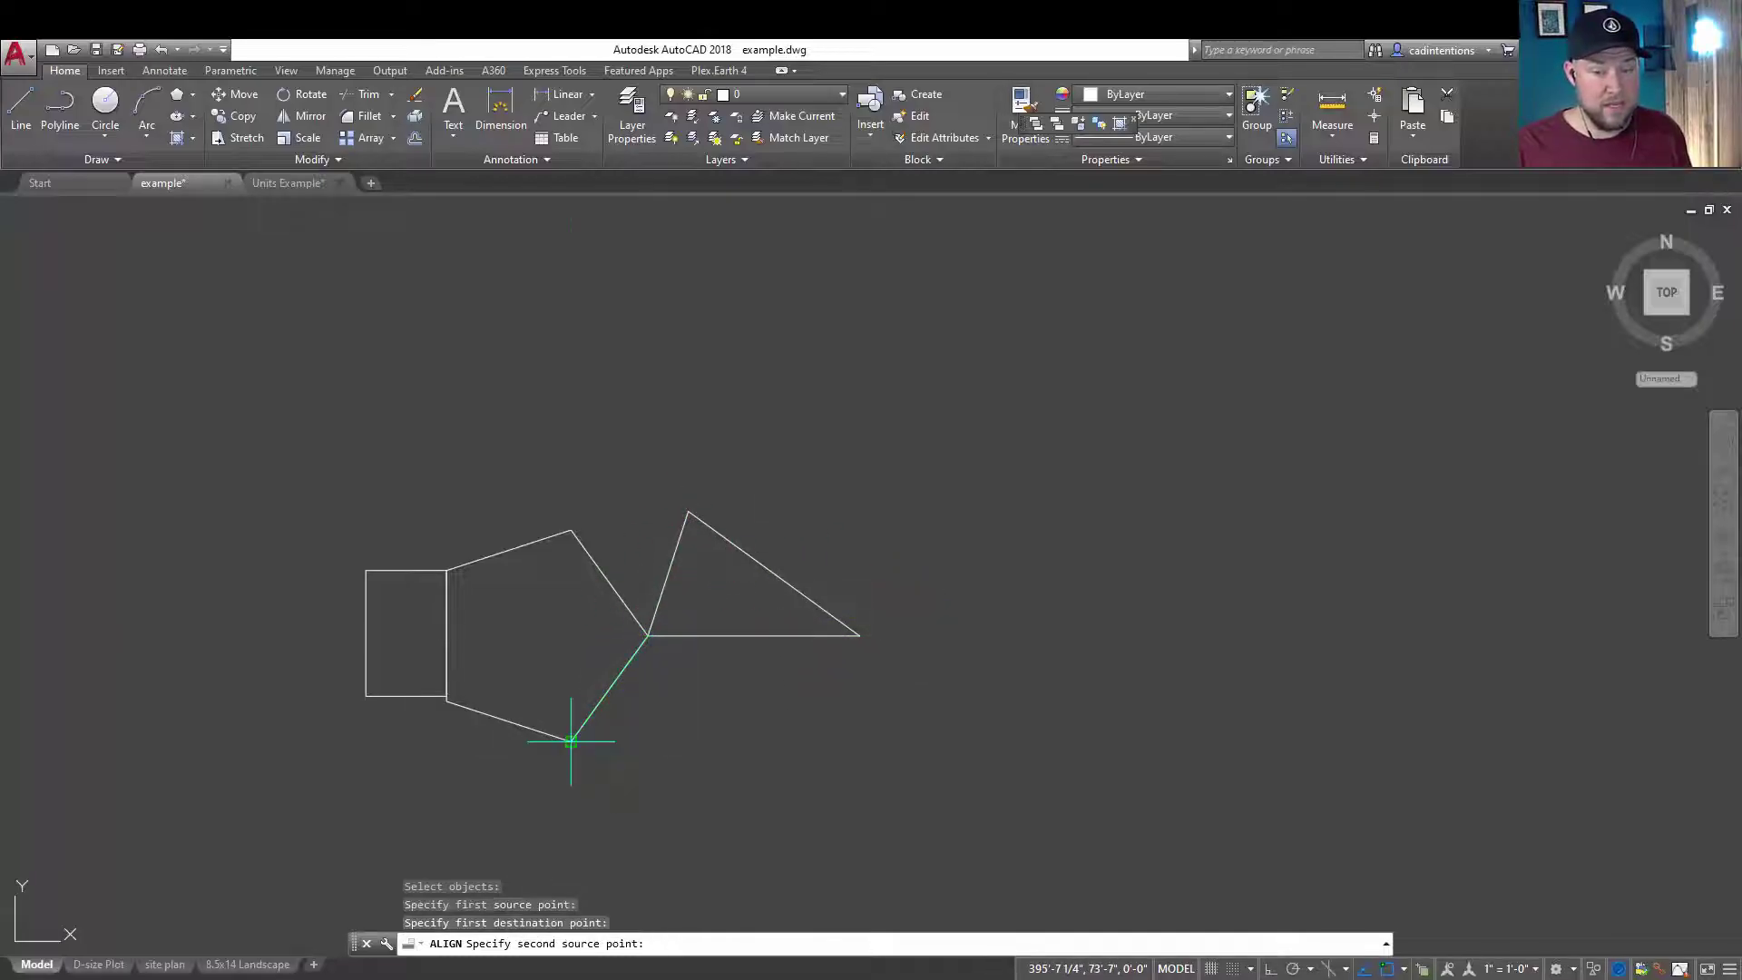
left_click(689, 513)
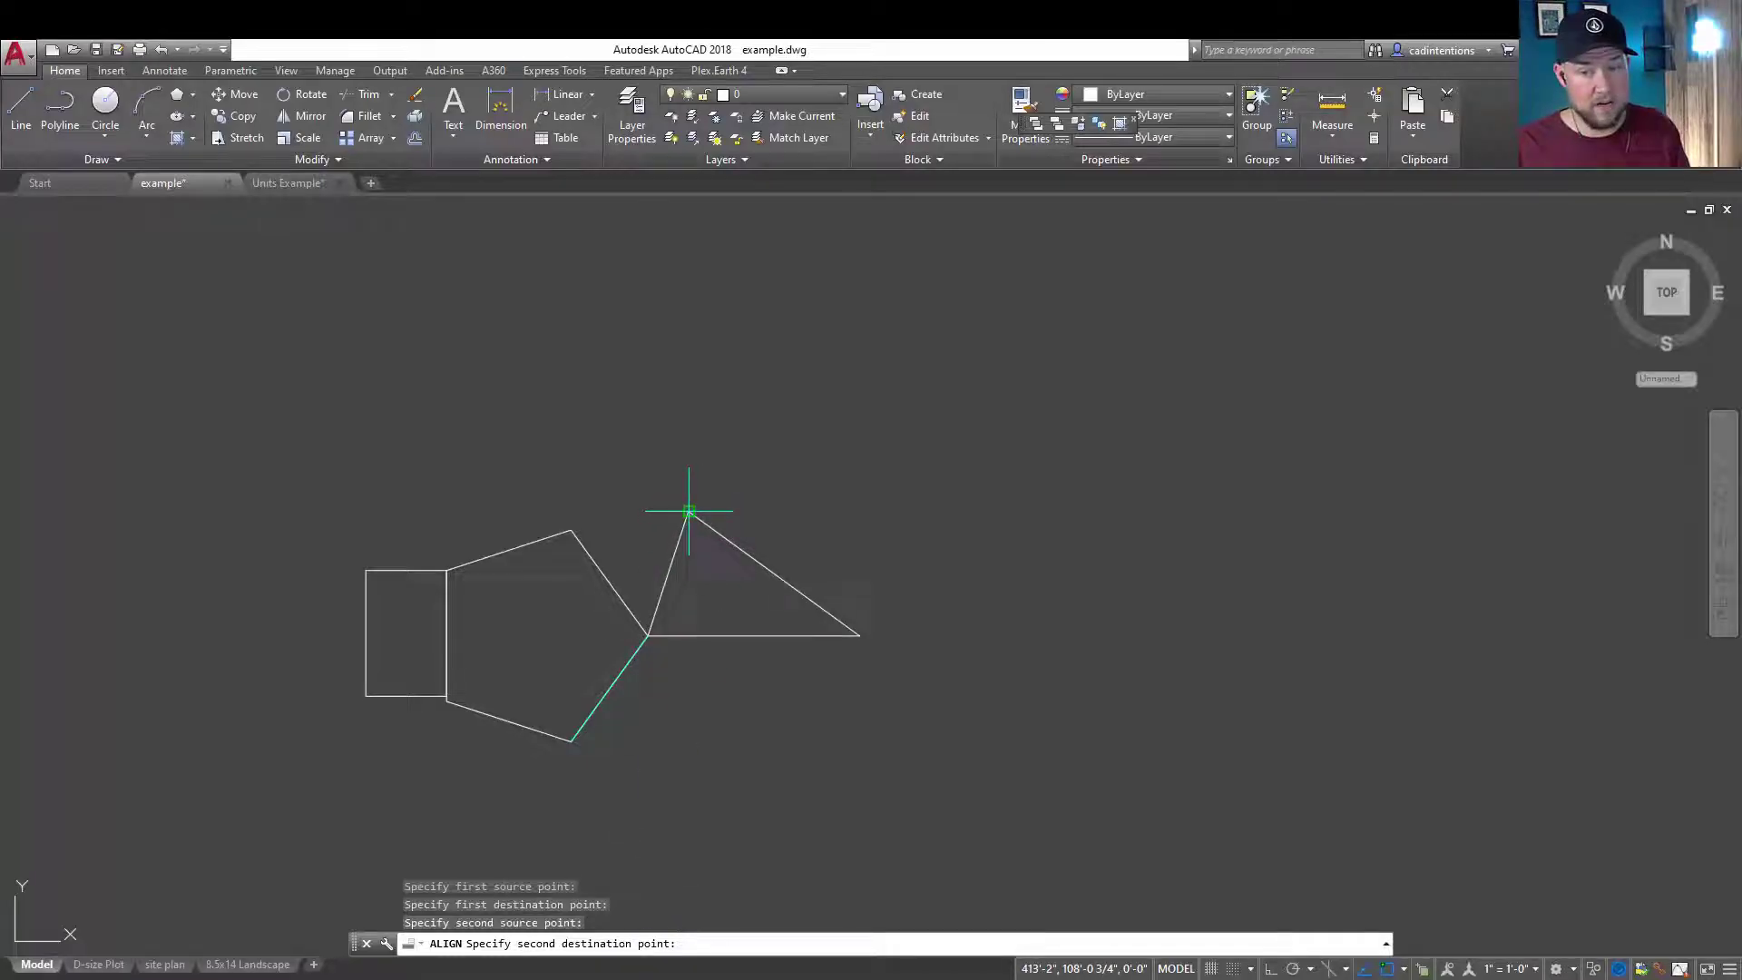
left_click(646, 636)
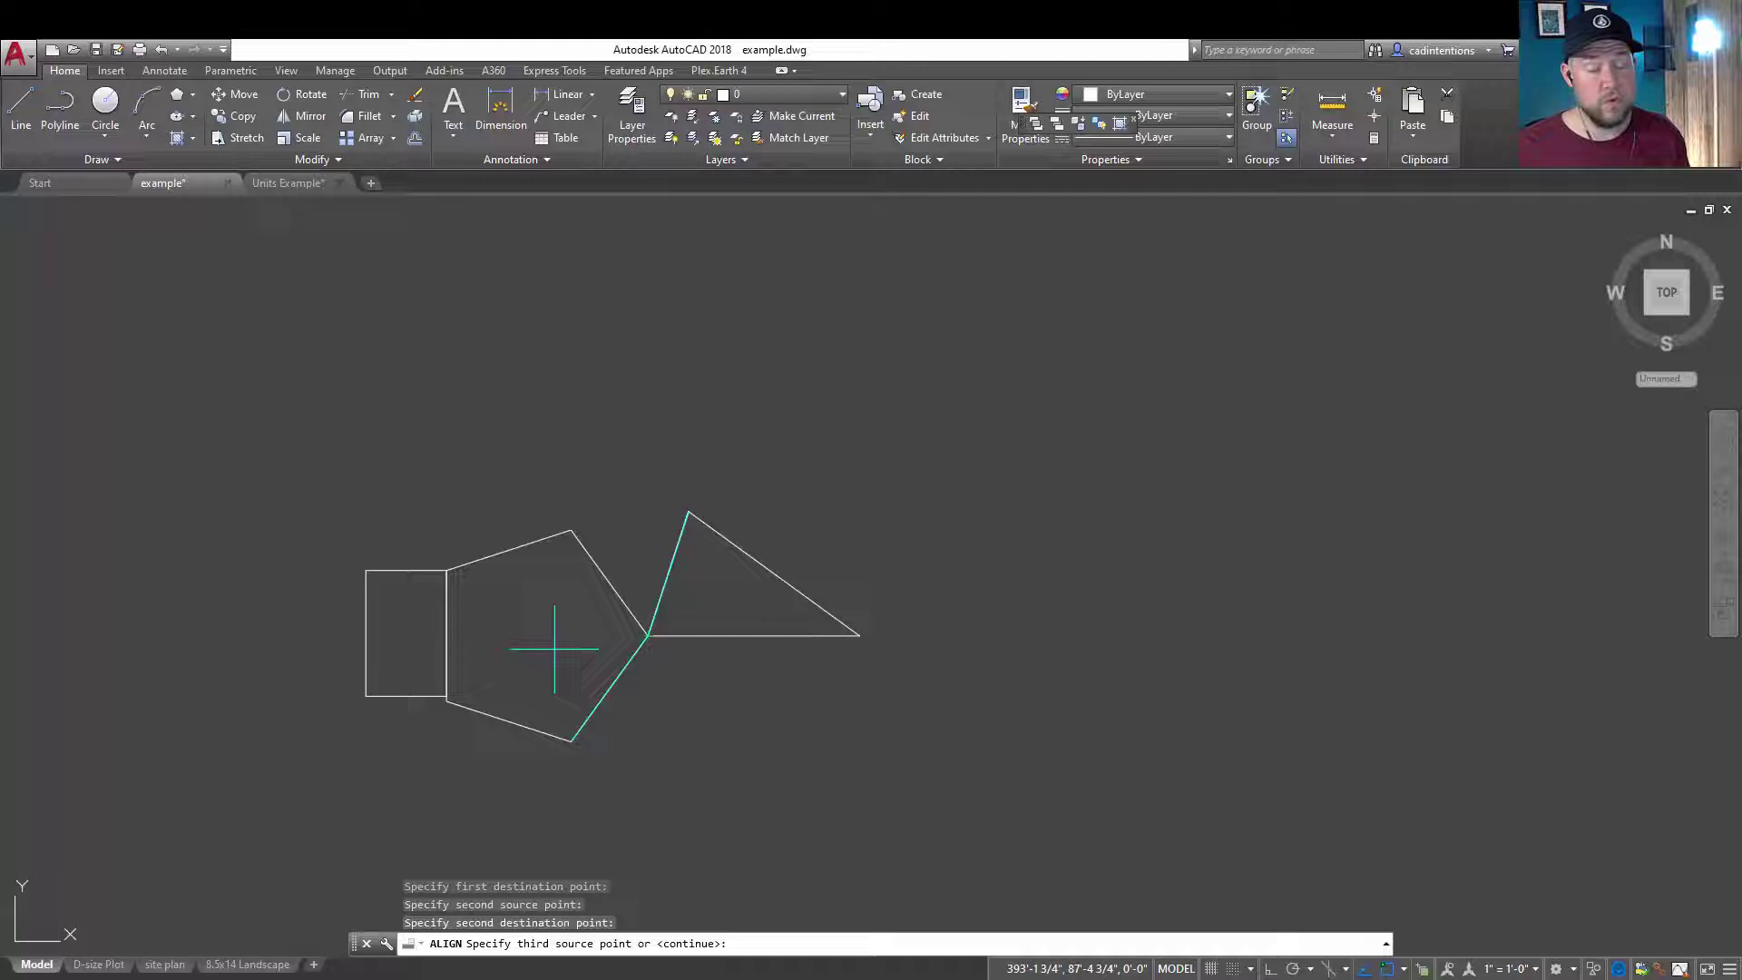
key("Return")
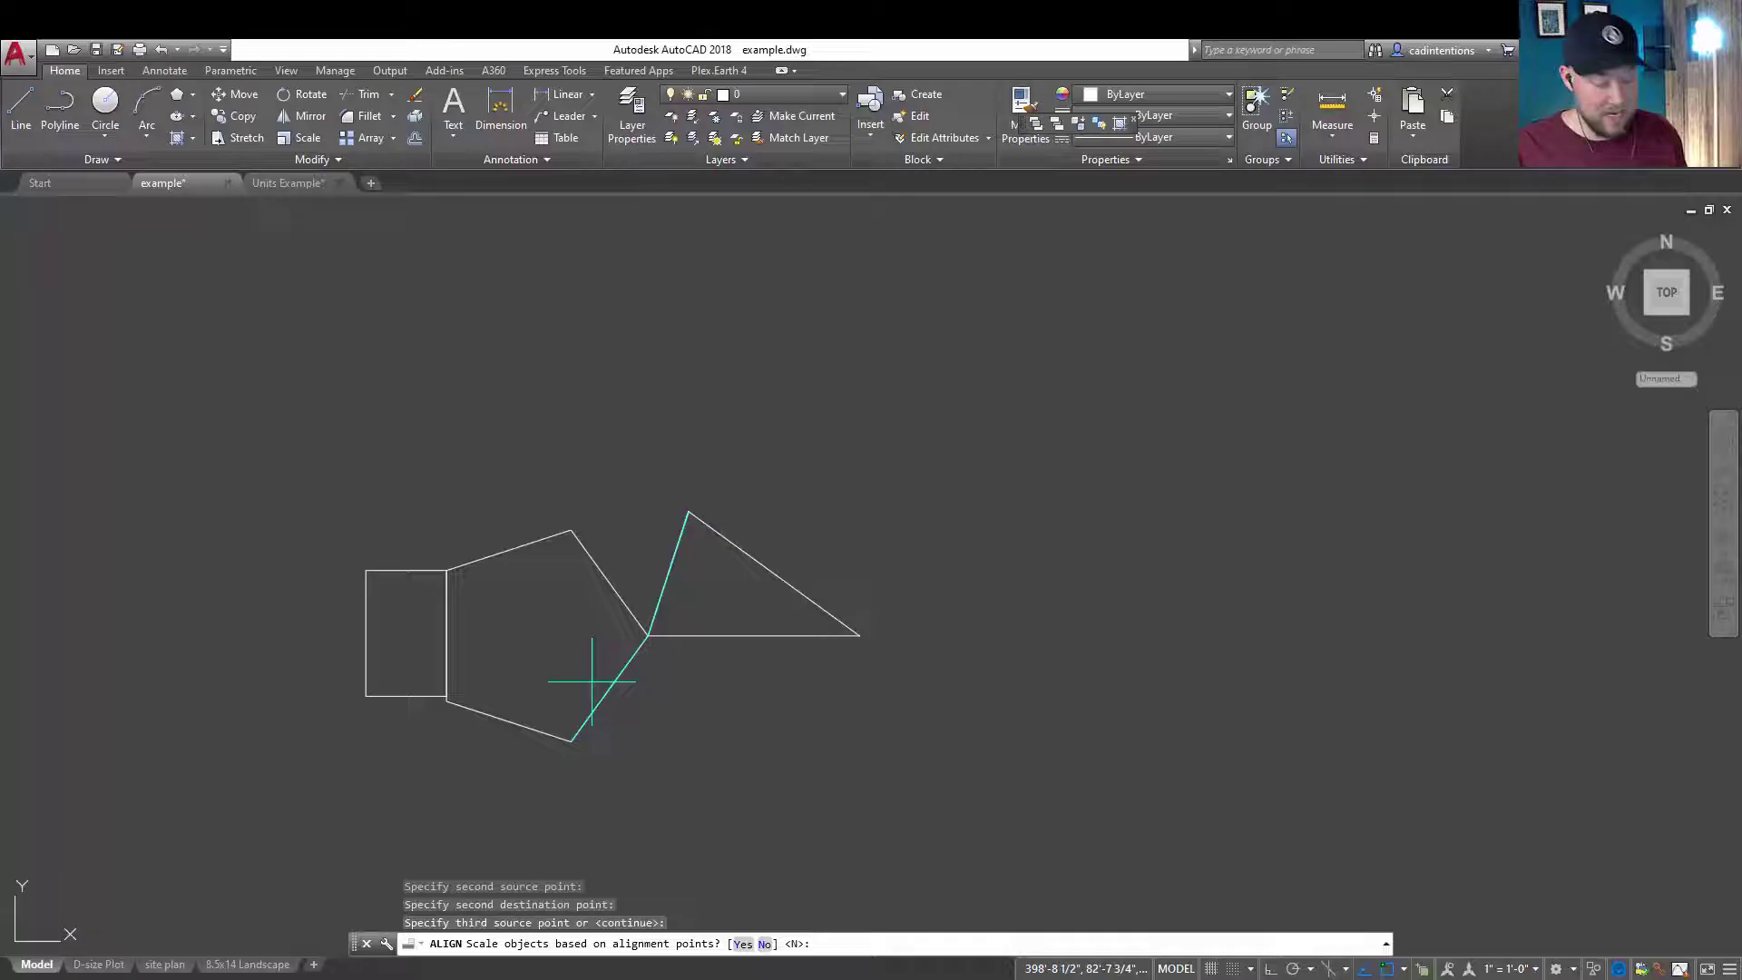
type("n")
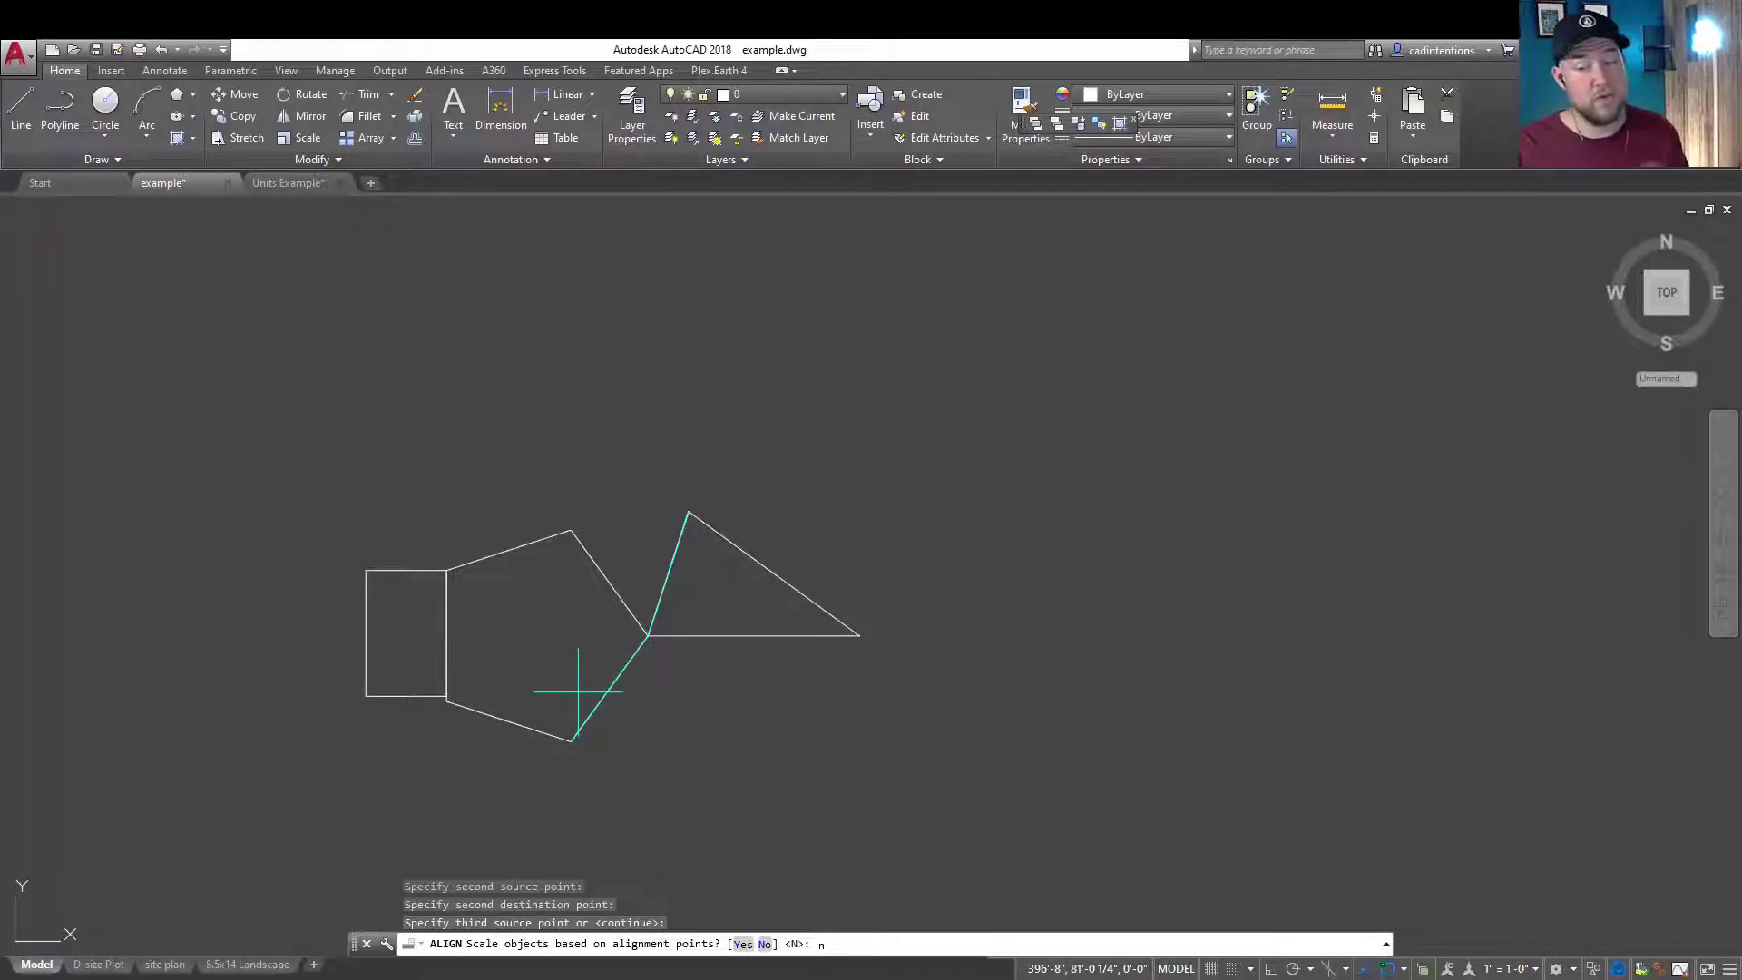
key("Return")
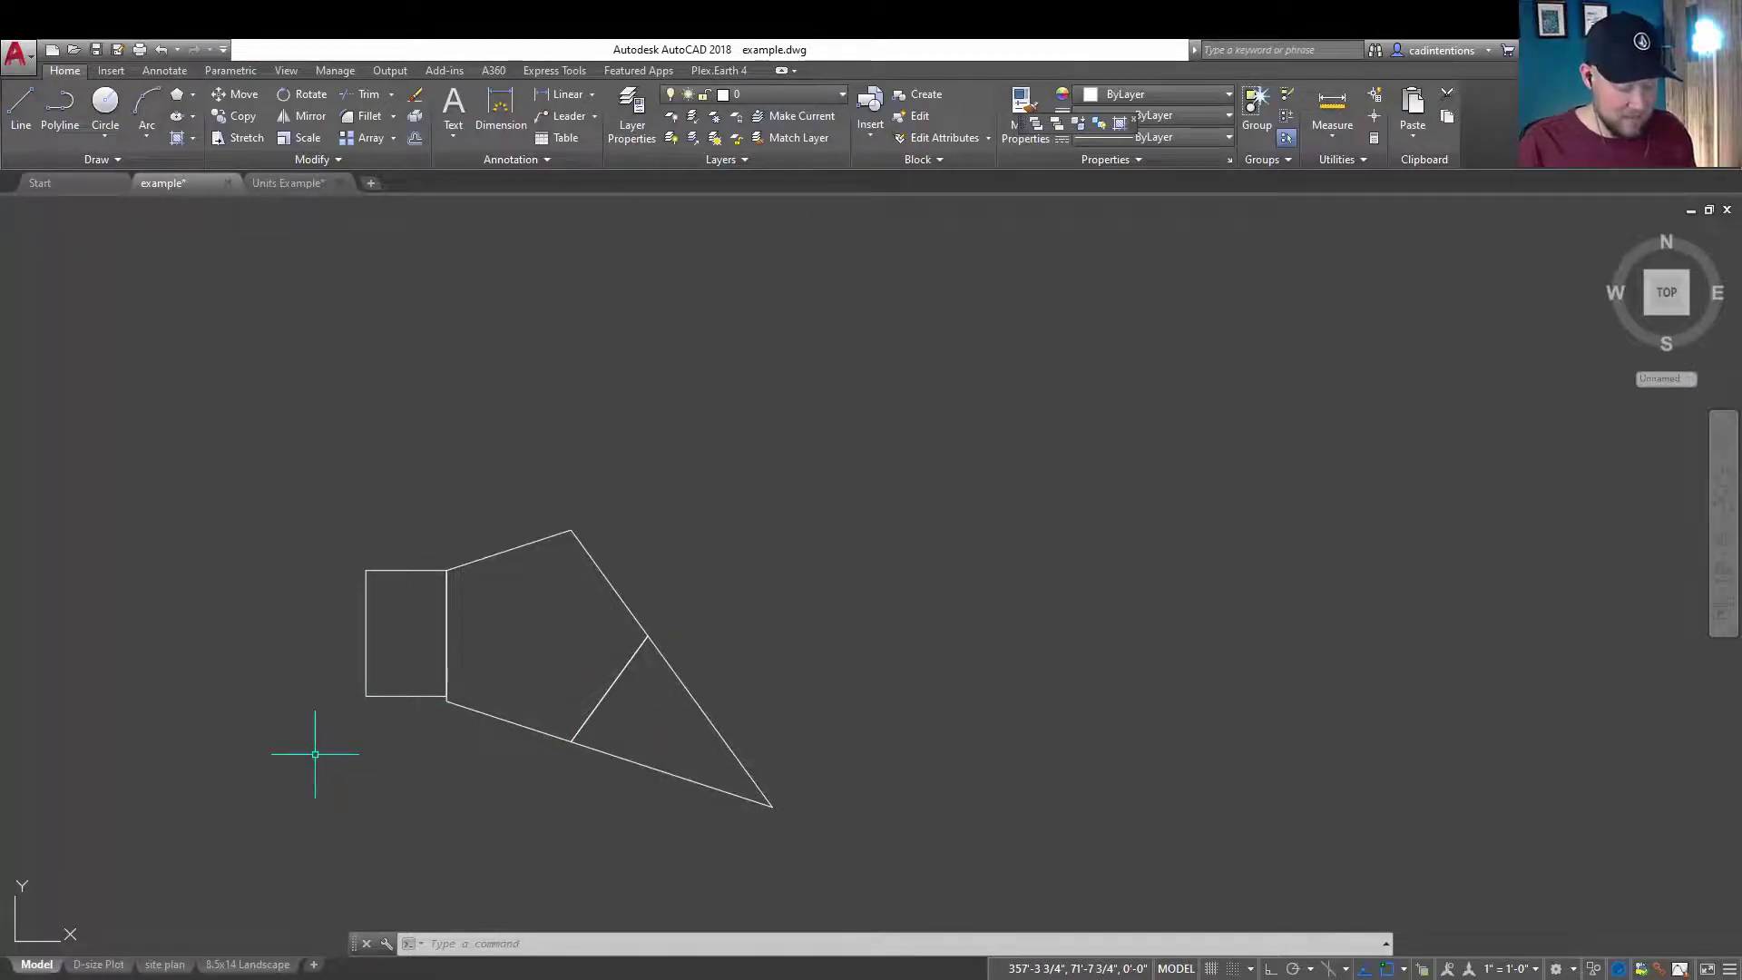
Align the rectangle's top corners to the pentagon's top corner and upper-left edge, unscaled
type("align")
key("Return")
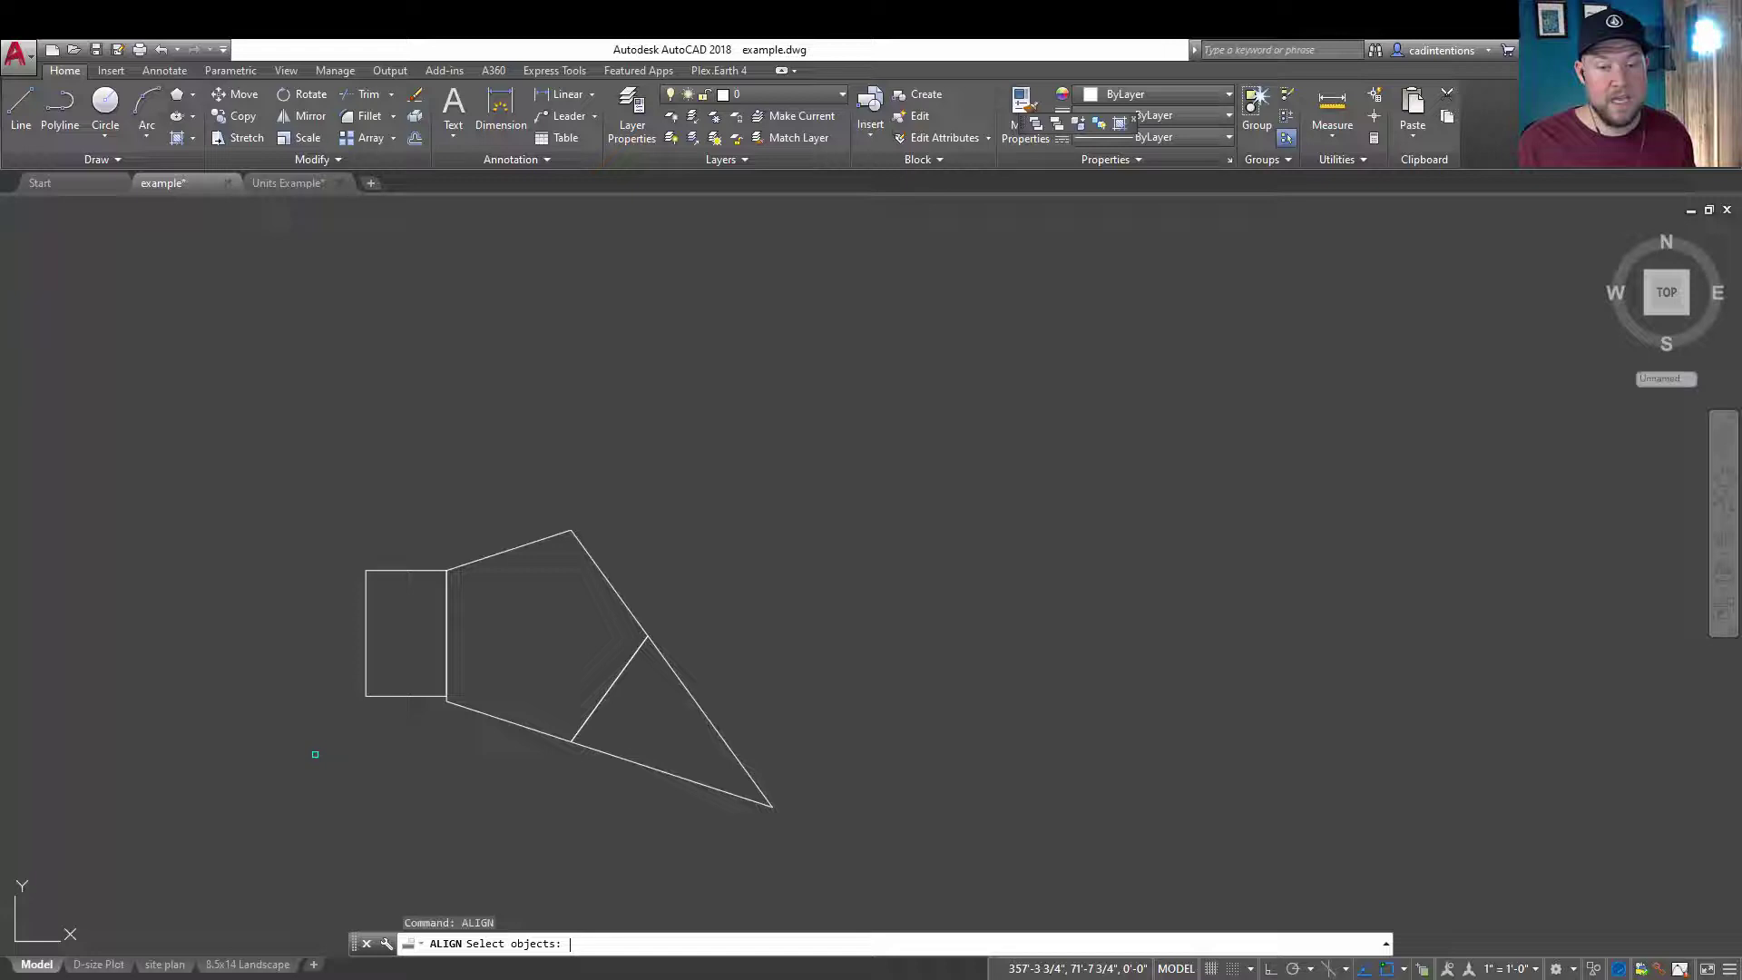
left_click(419, 697)
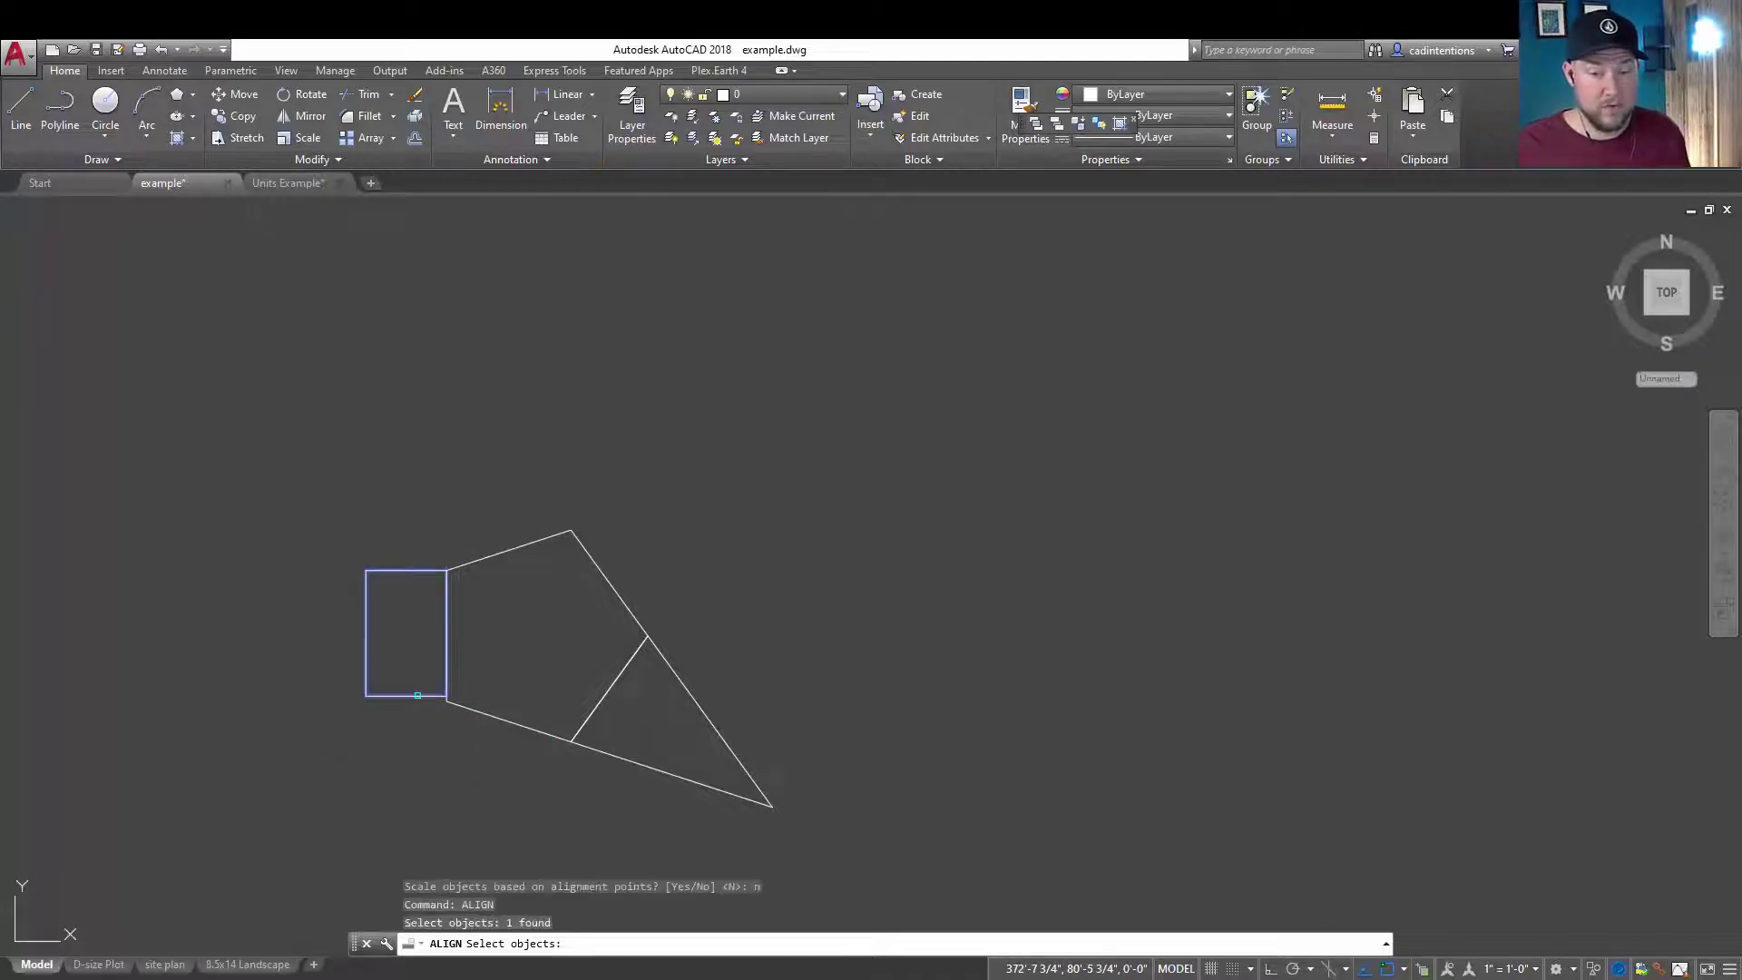
key("Return")
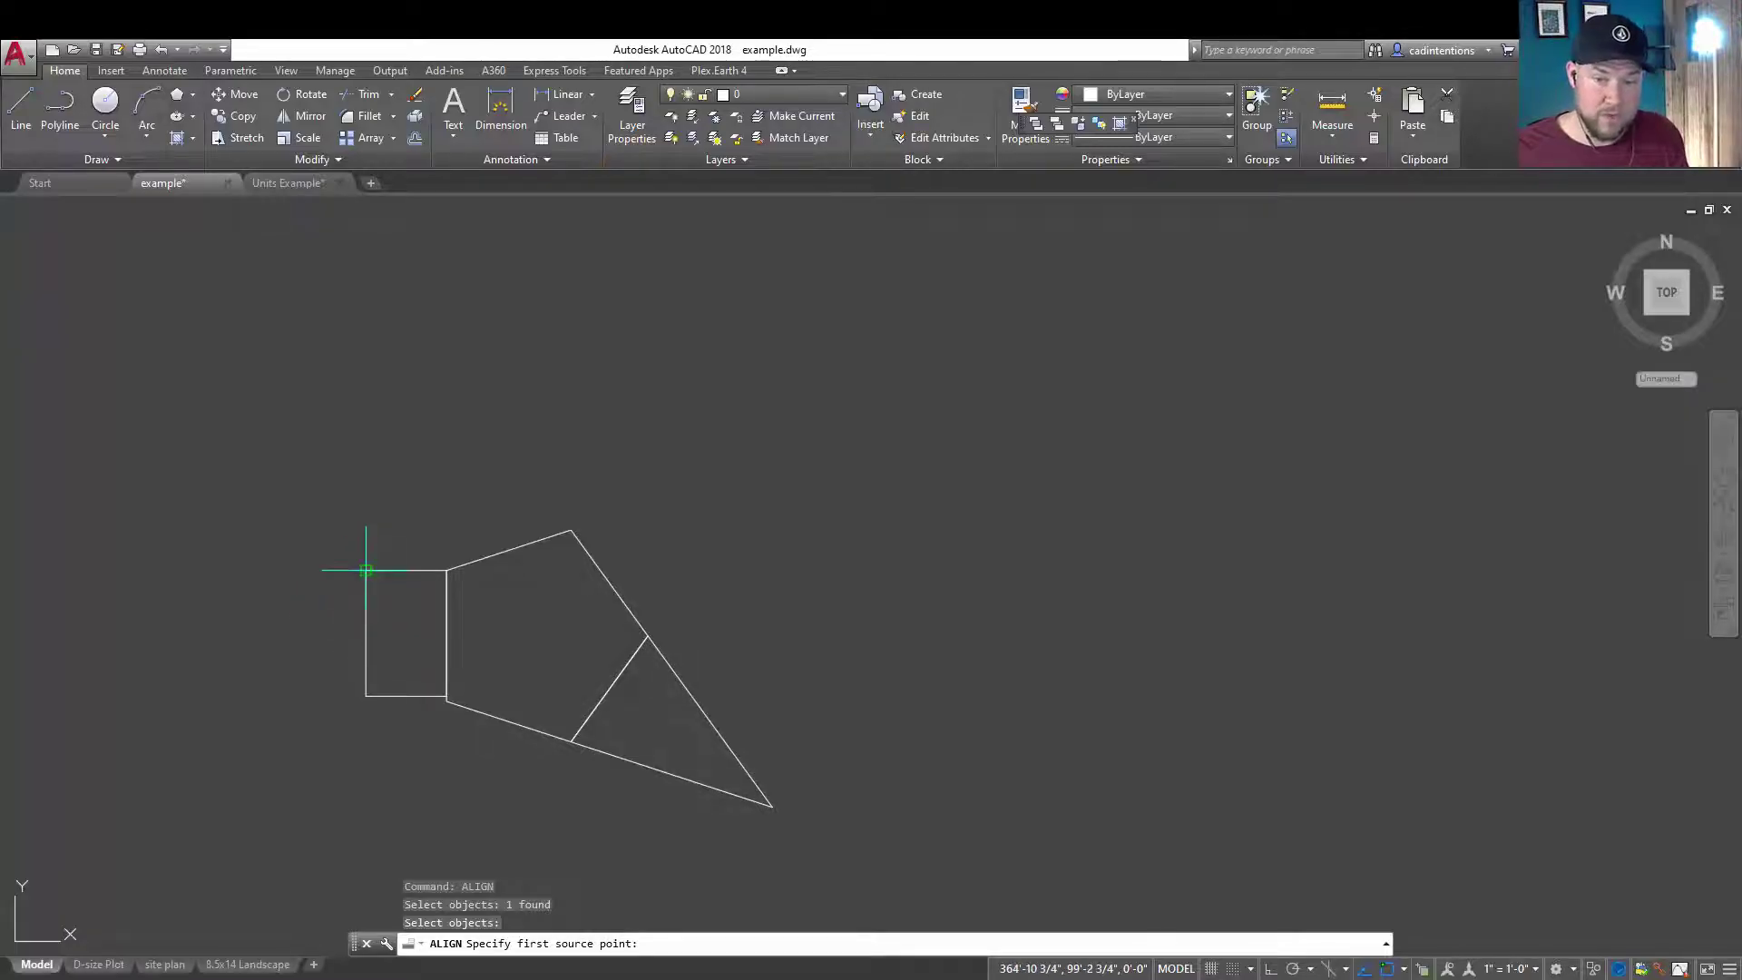
left_click(366, 570)
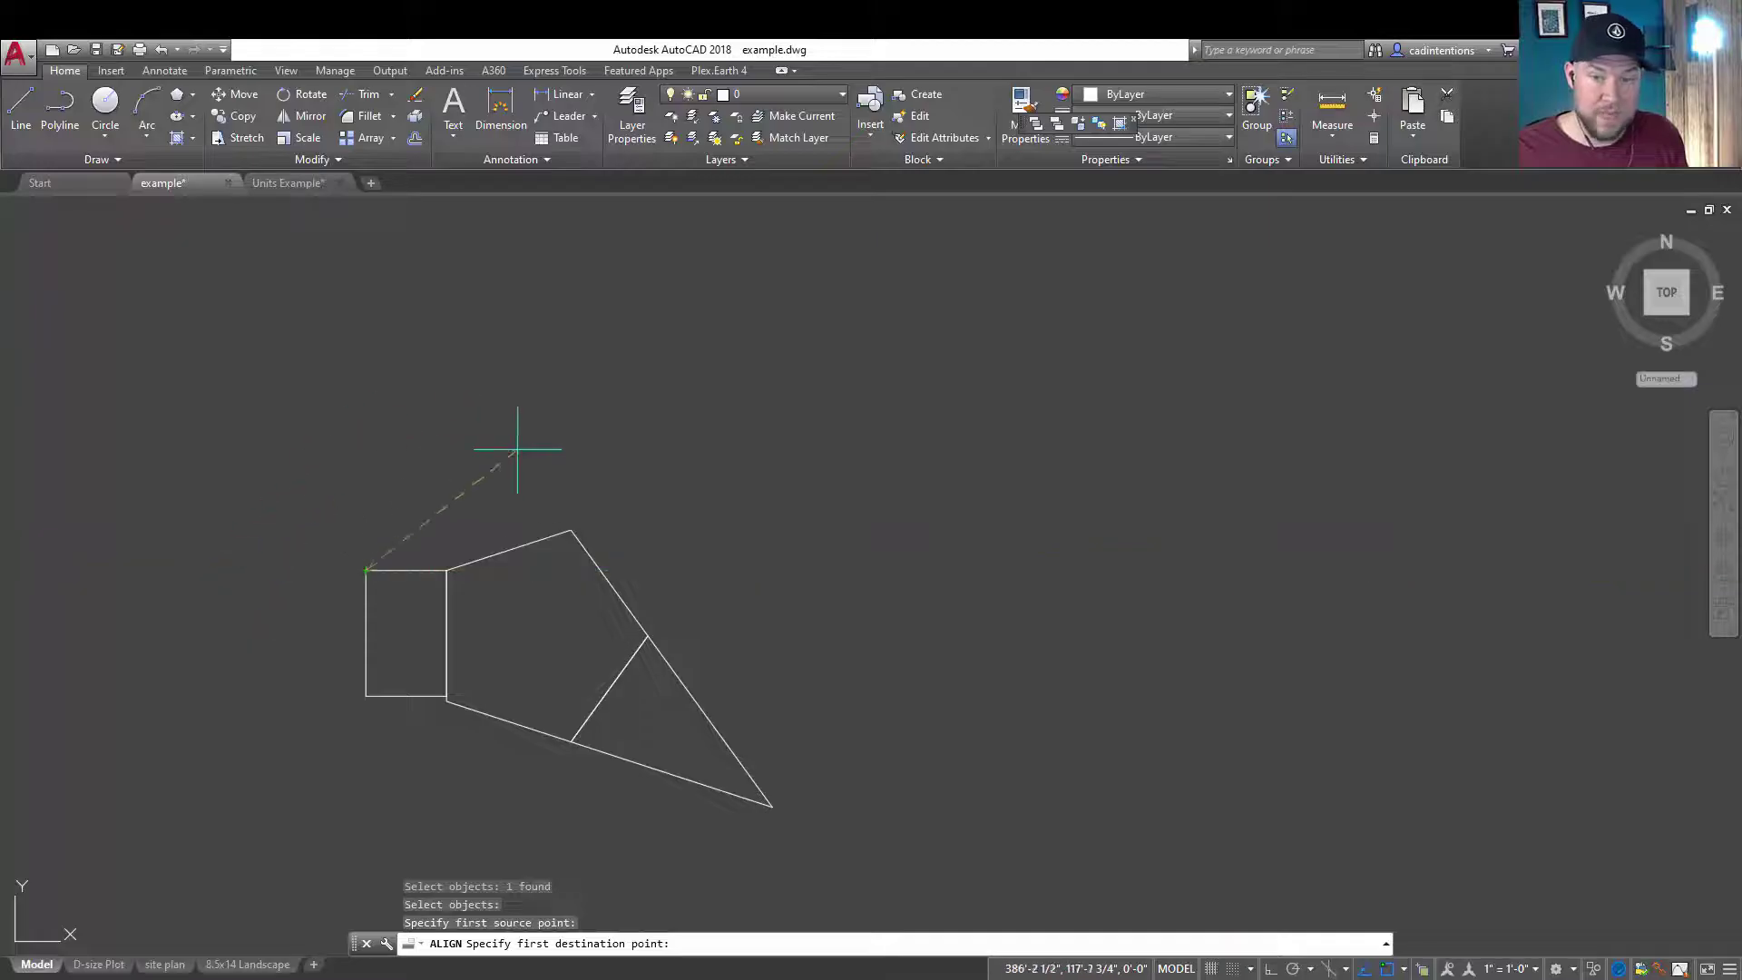
left_click(569, 528)
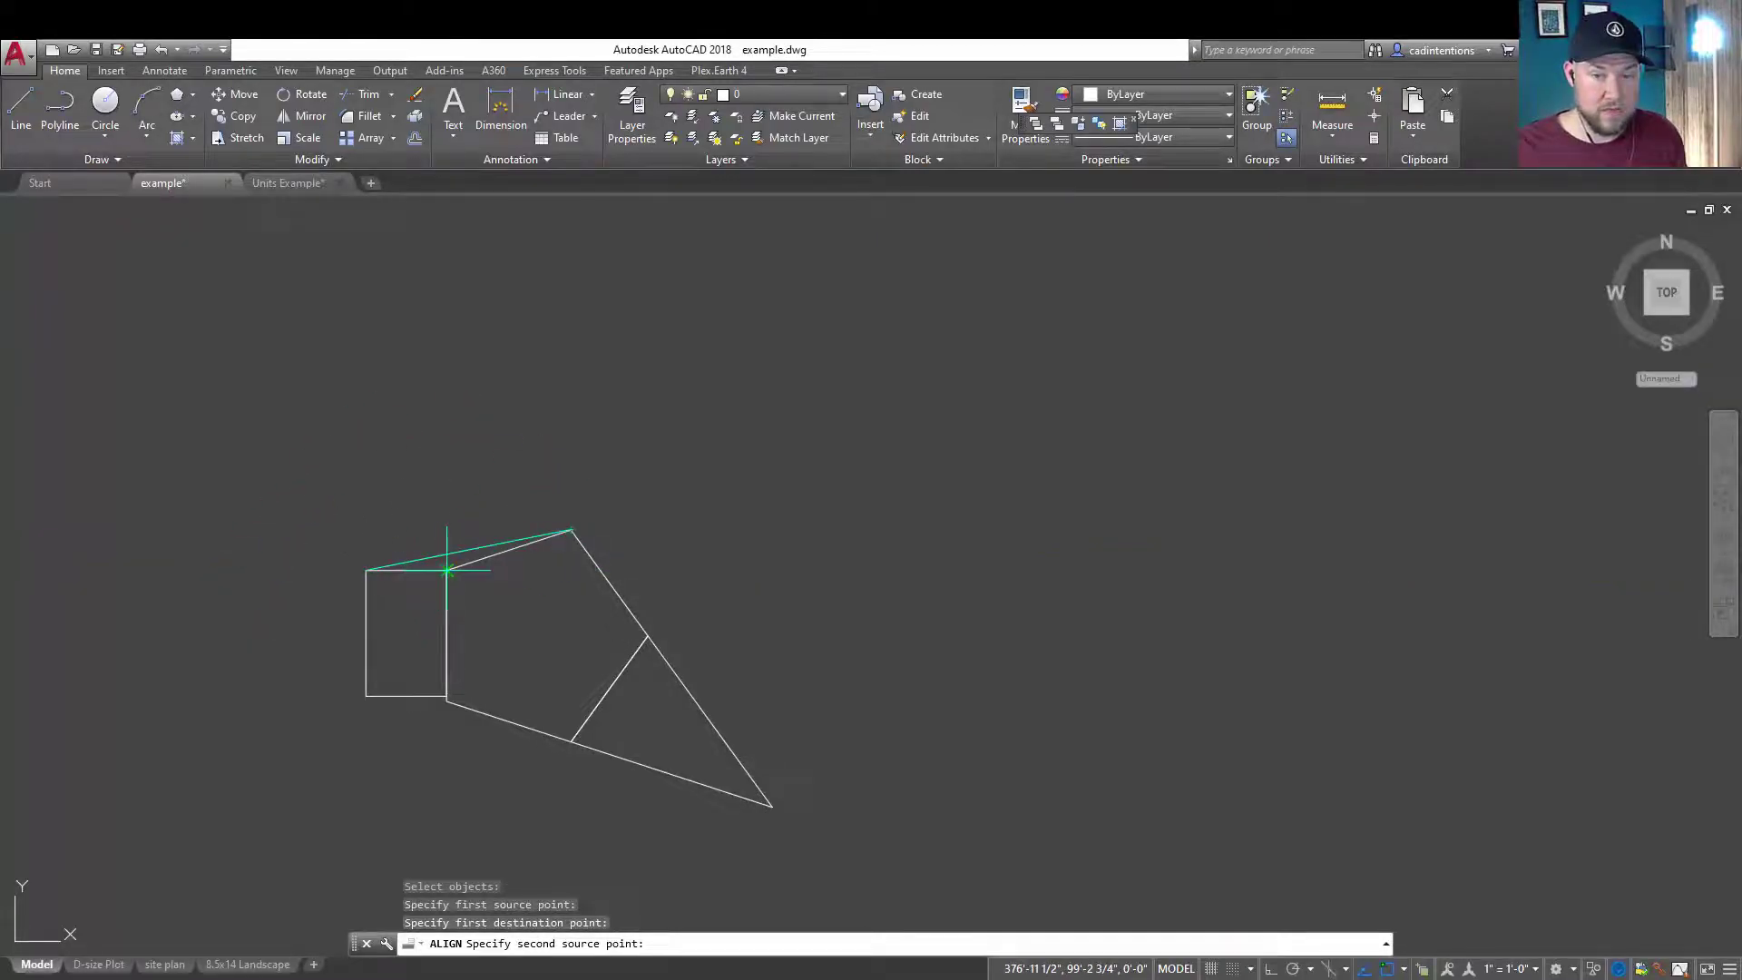
left_click(446, 570)
left_click(446, 581)
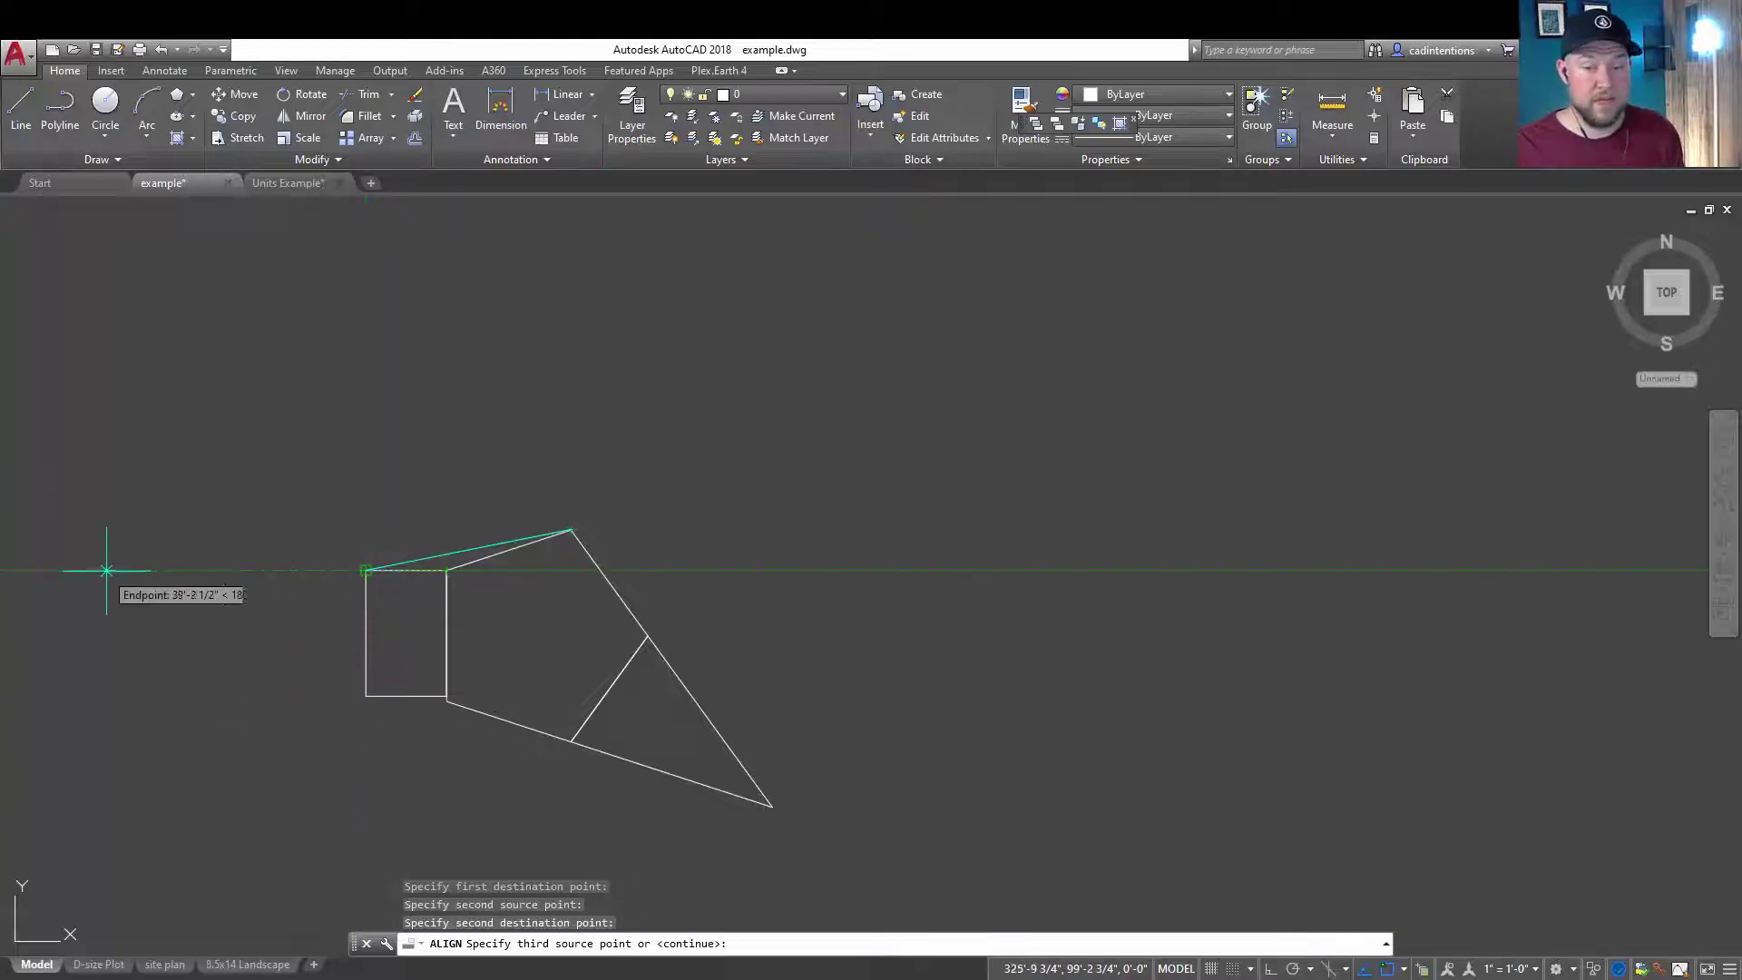
key("Return")
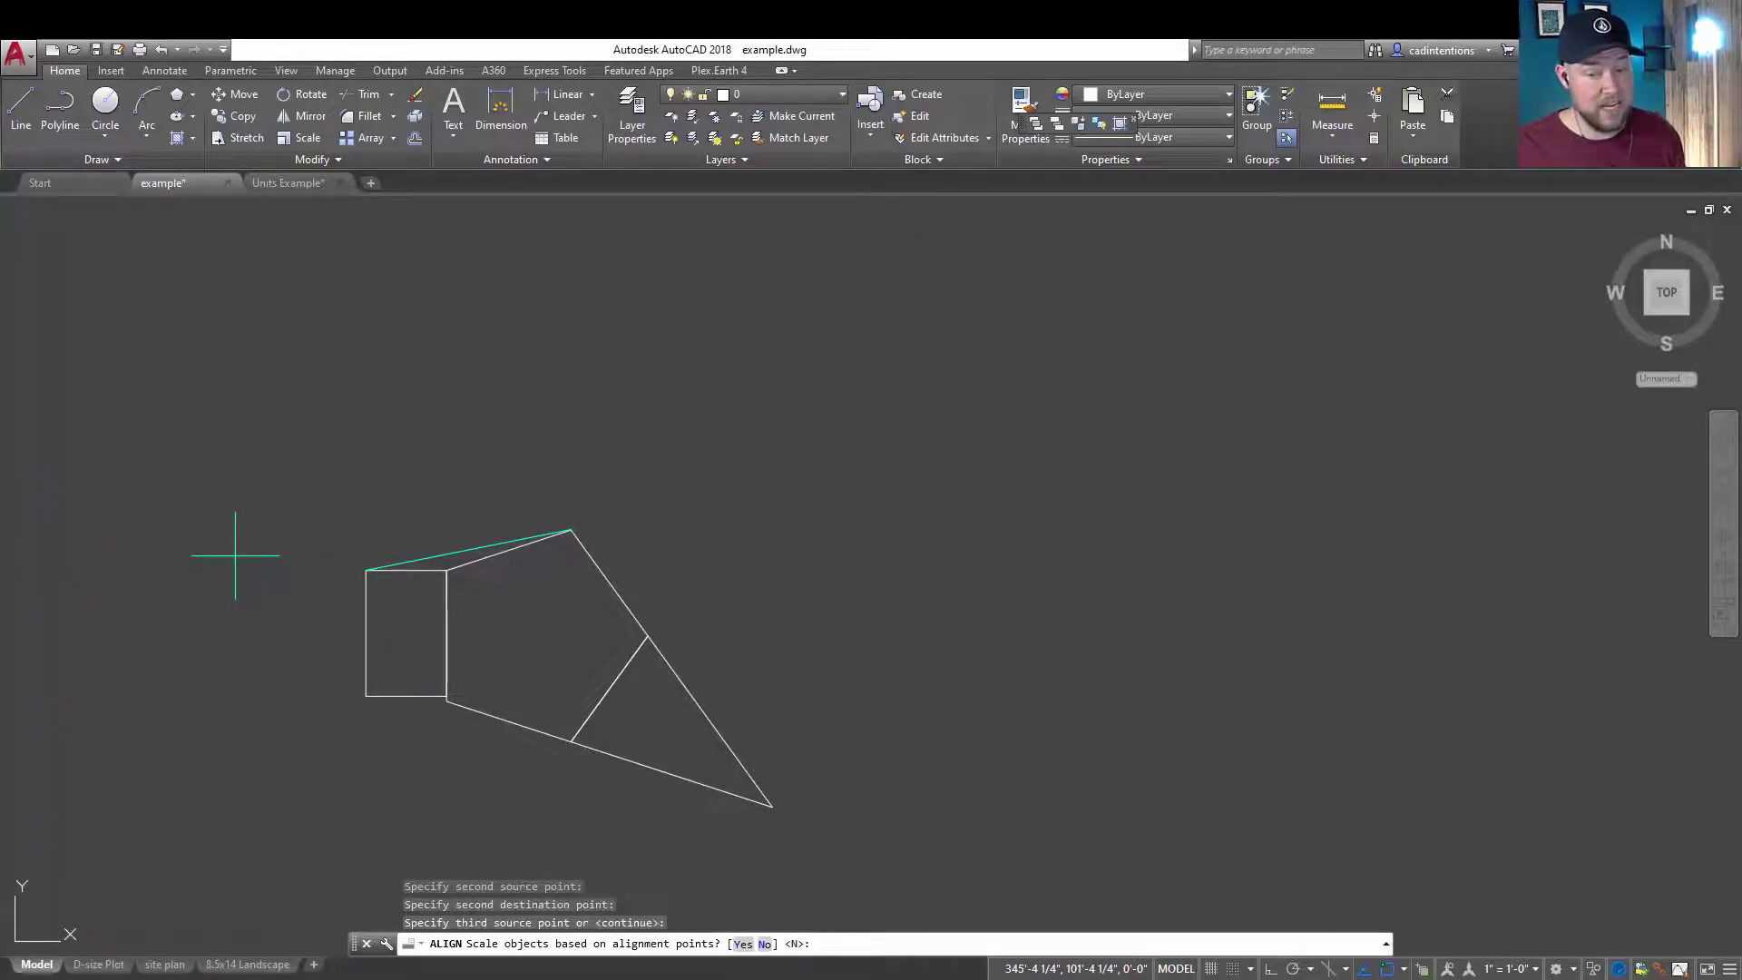
key("Return")
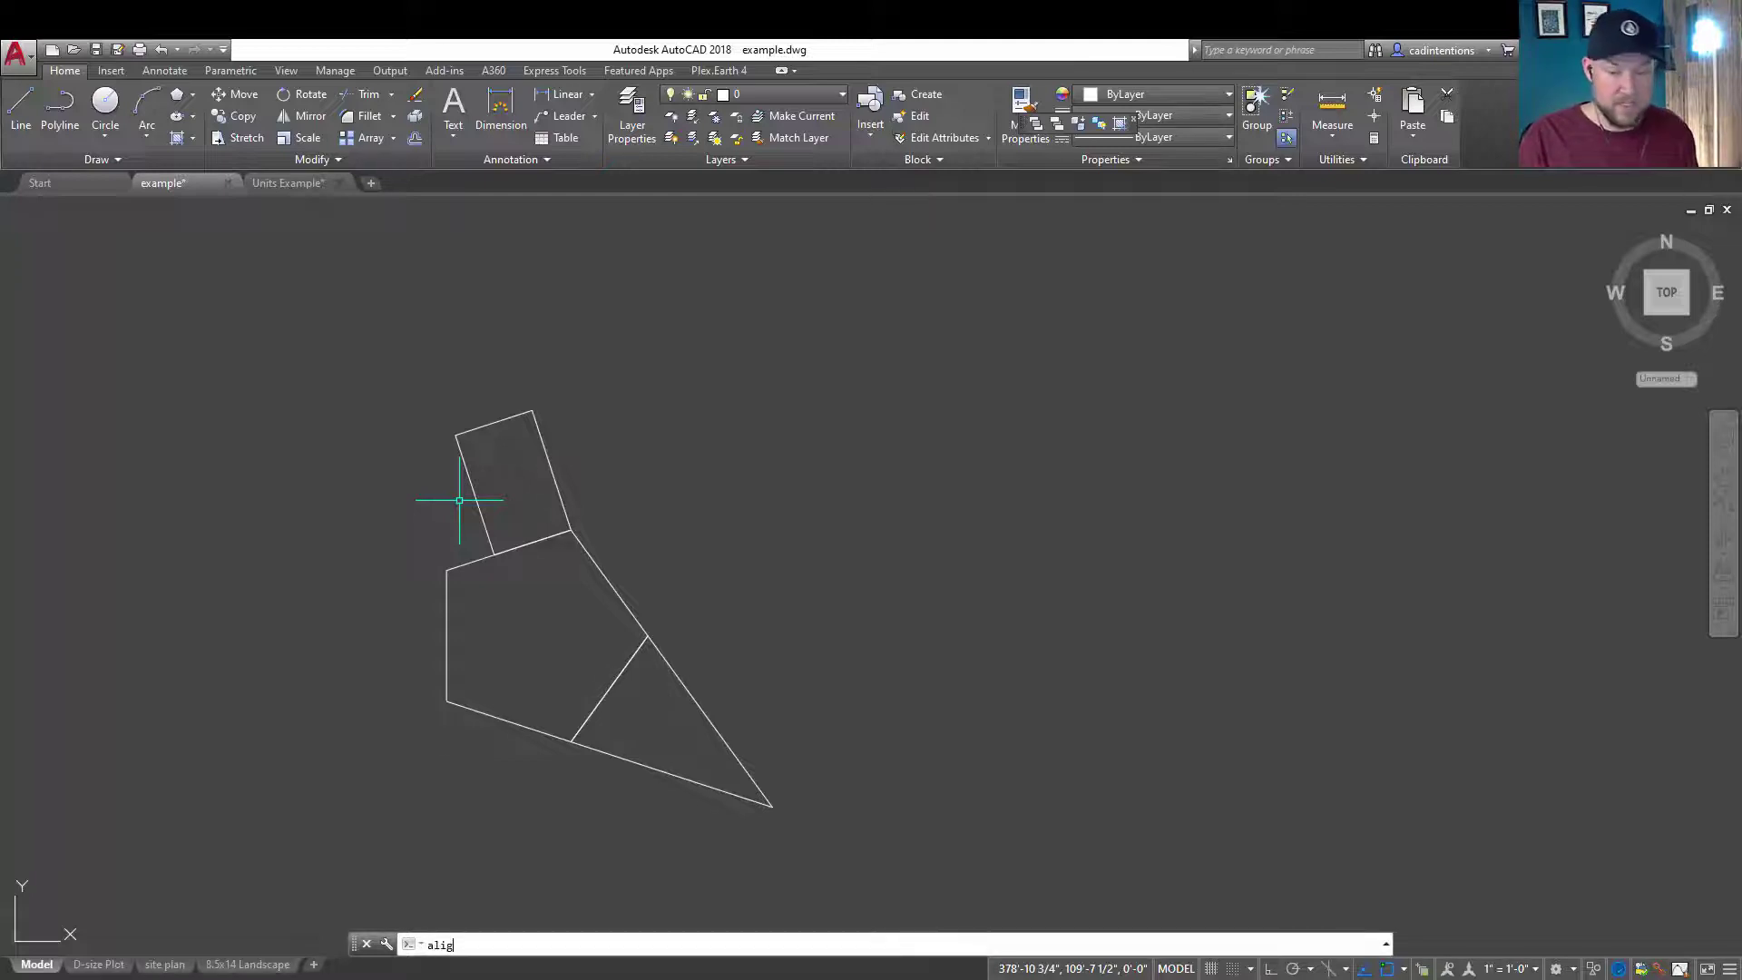
Start ALIGN again with the rectangle selected
type("n")
key("Return")
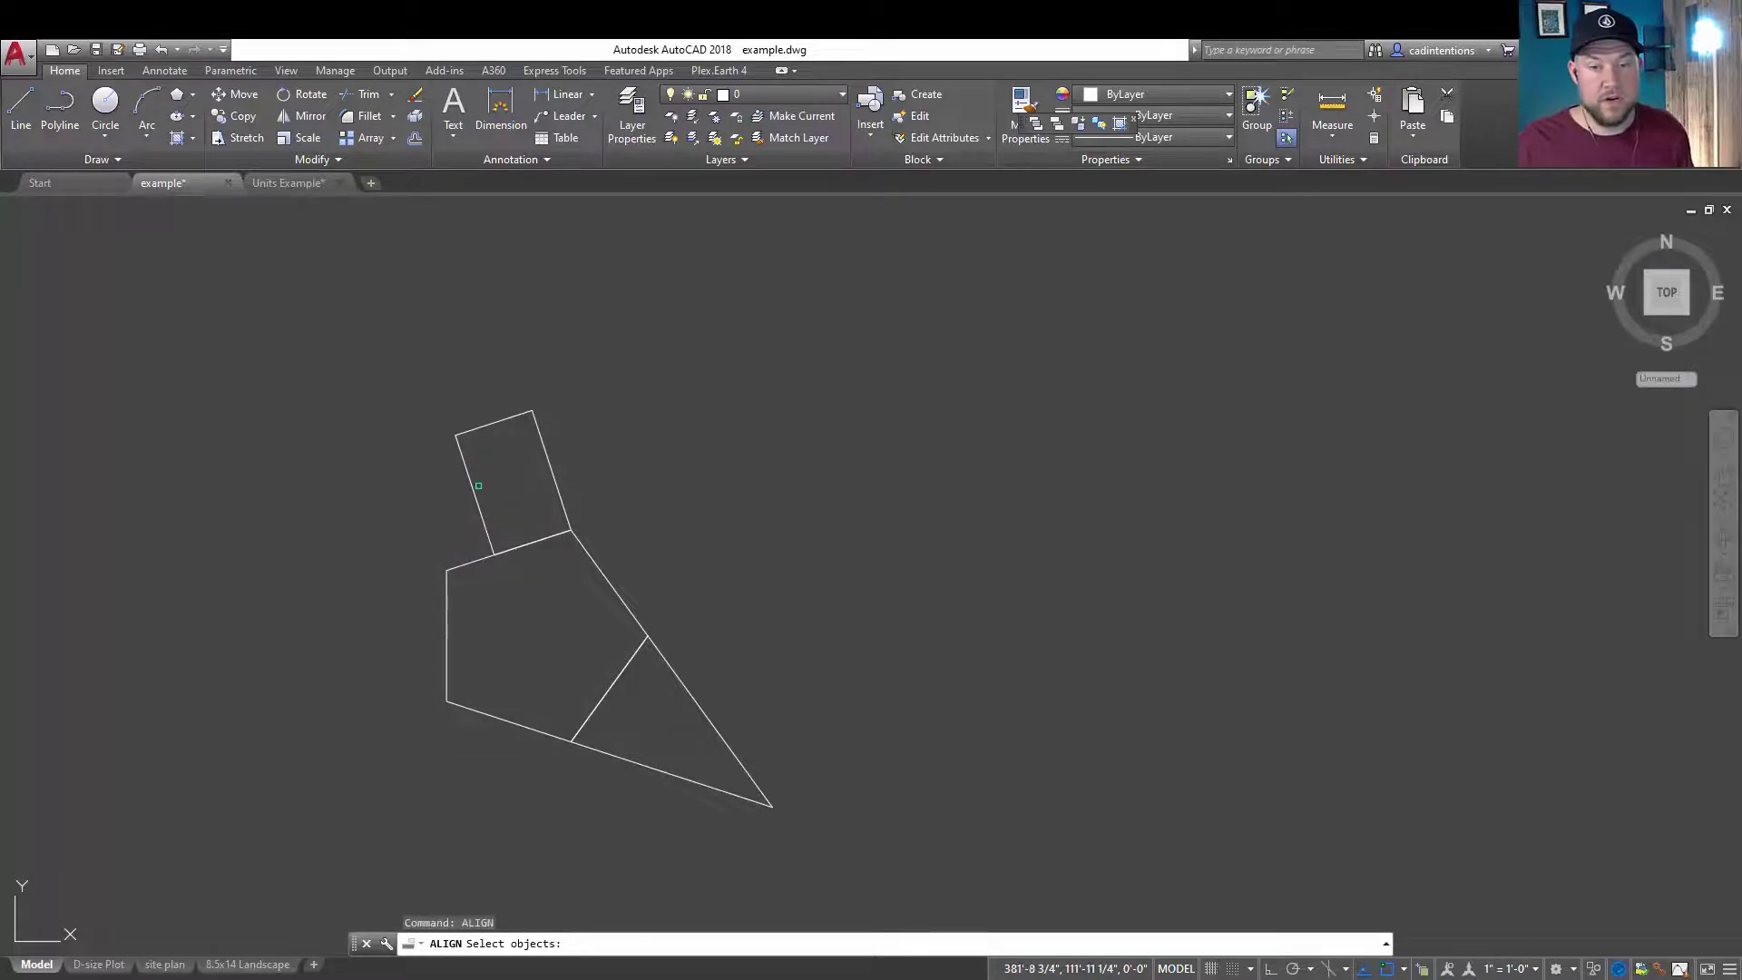
left_click(479, 487)
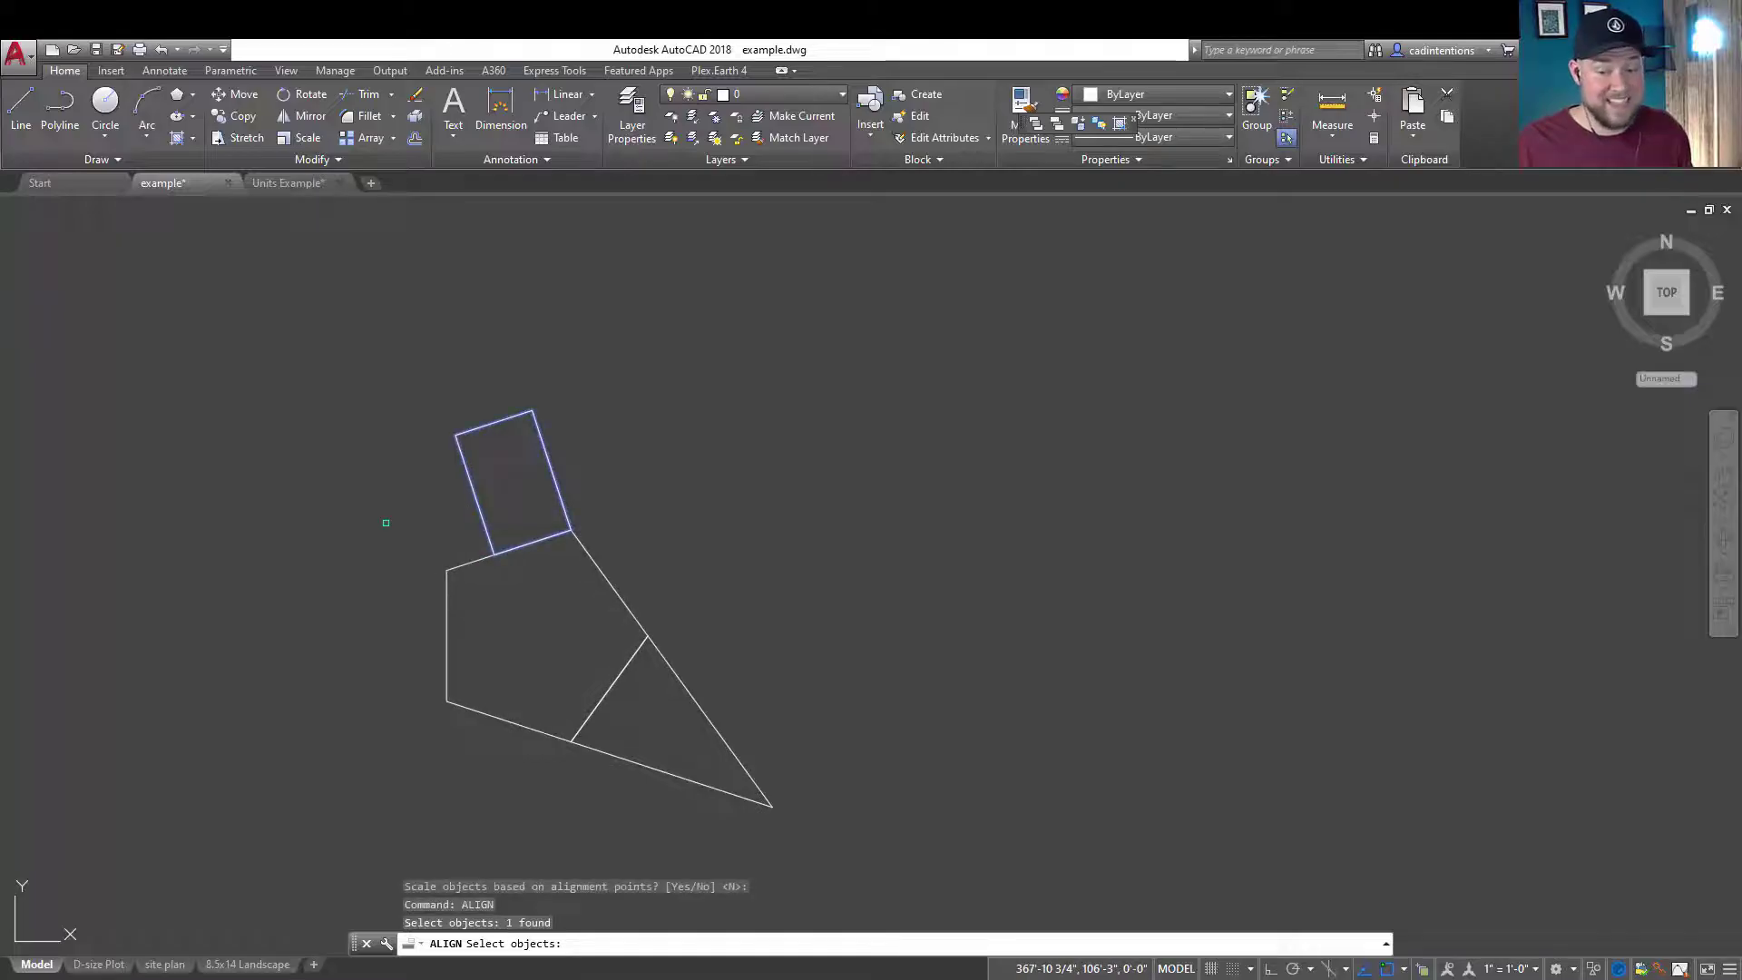
key("Return")
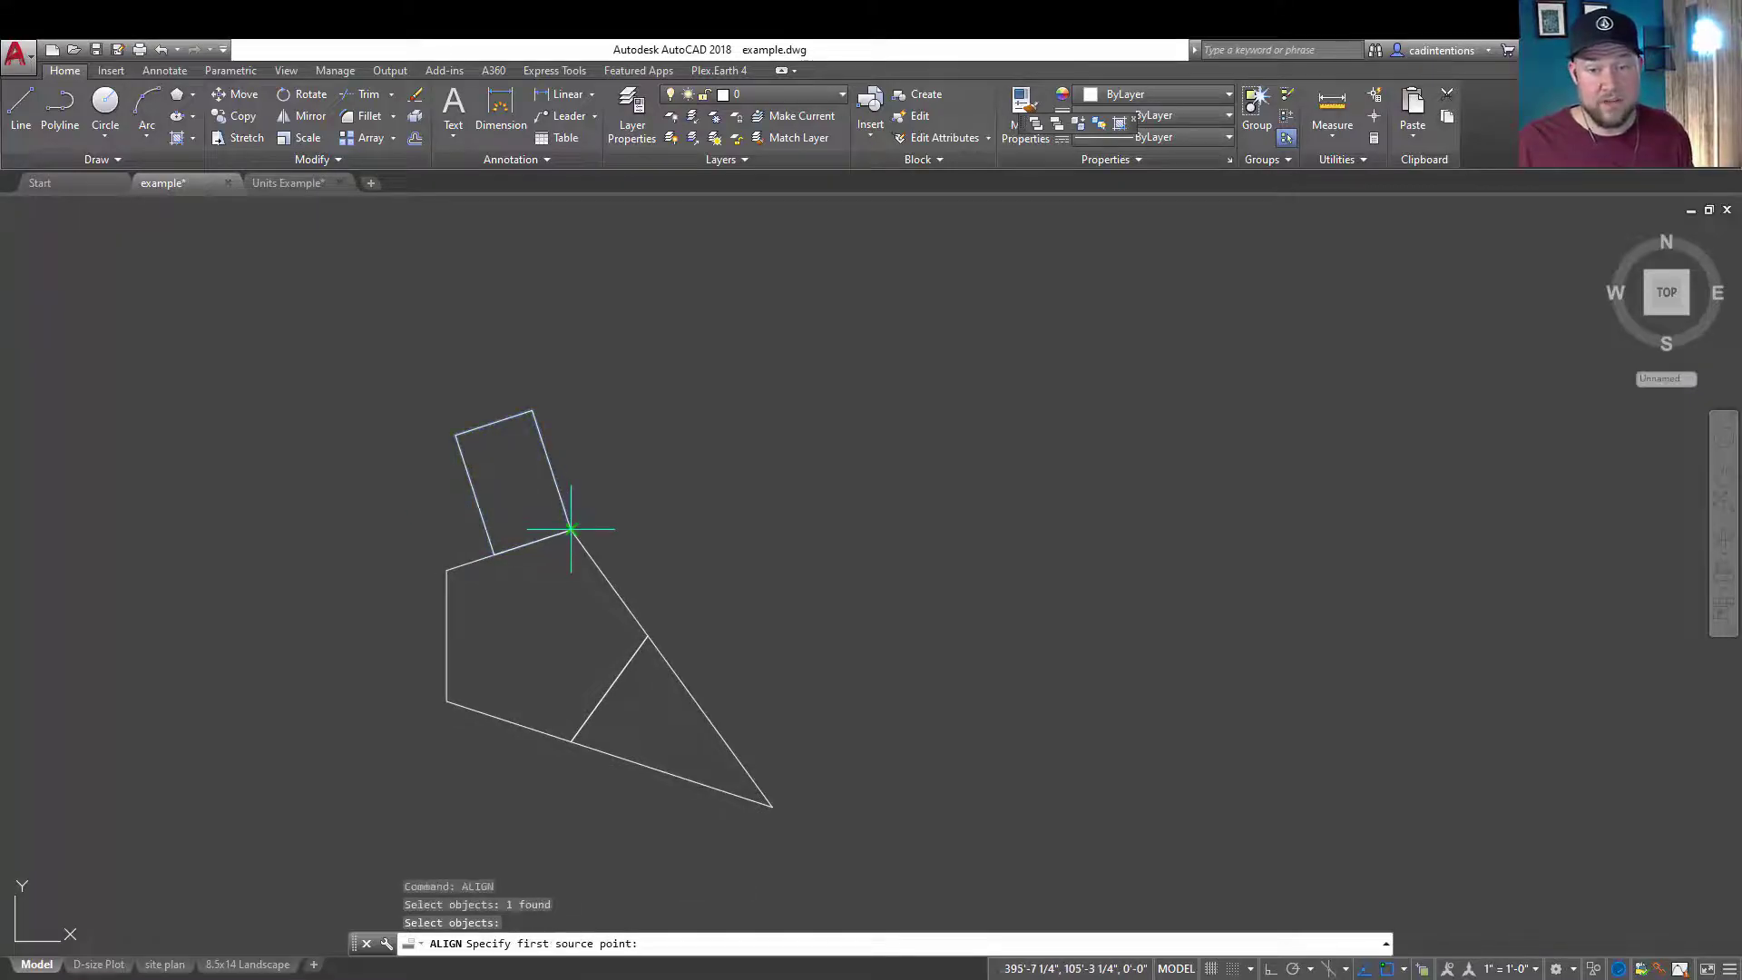
Align the rectangle's lower corners to the pentagon's lower-left edge endpoints, scaling it to fit
left_click(571, 530)
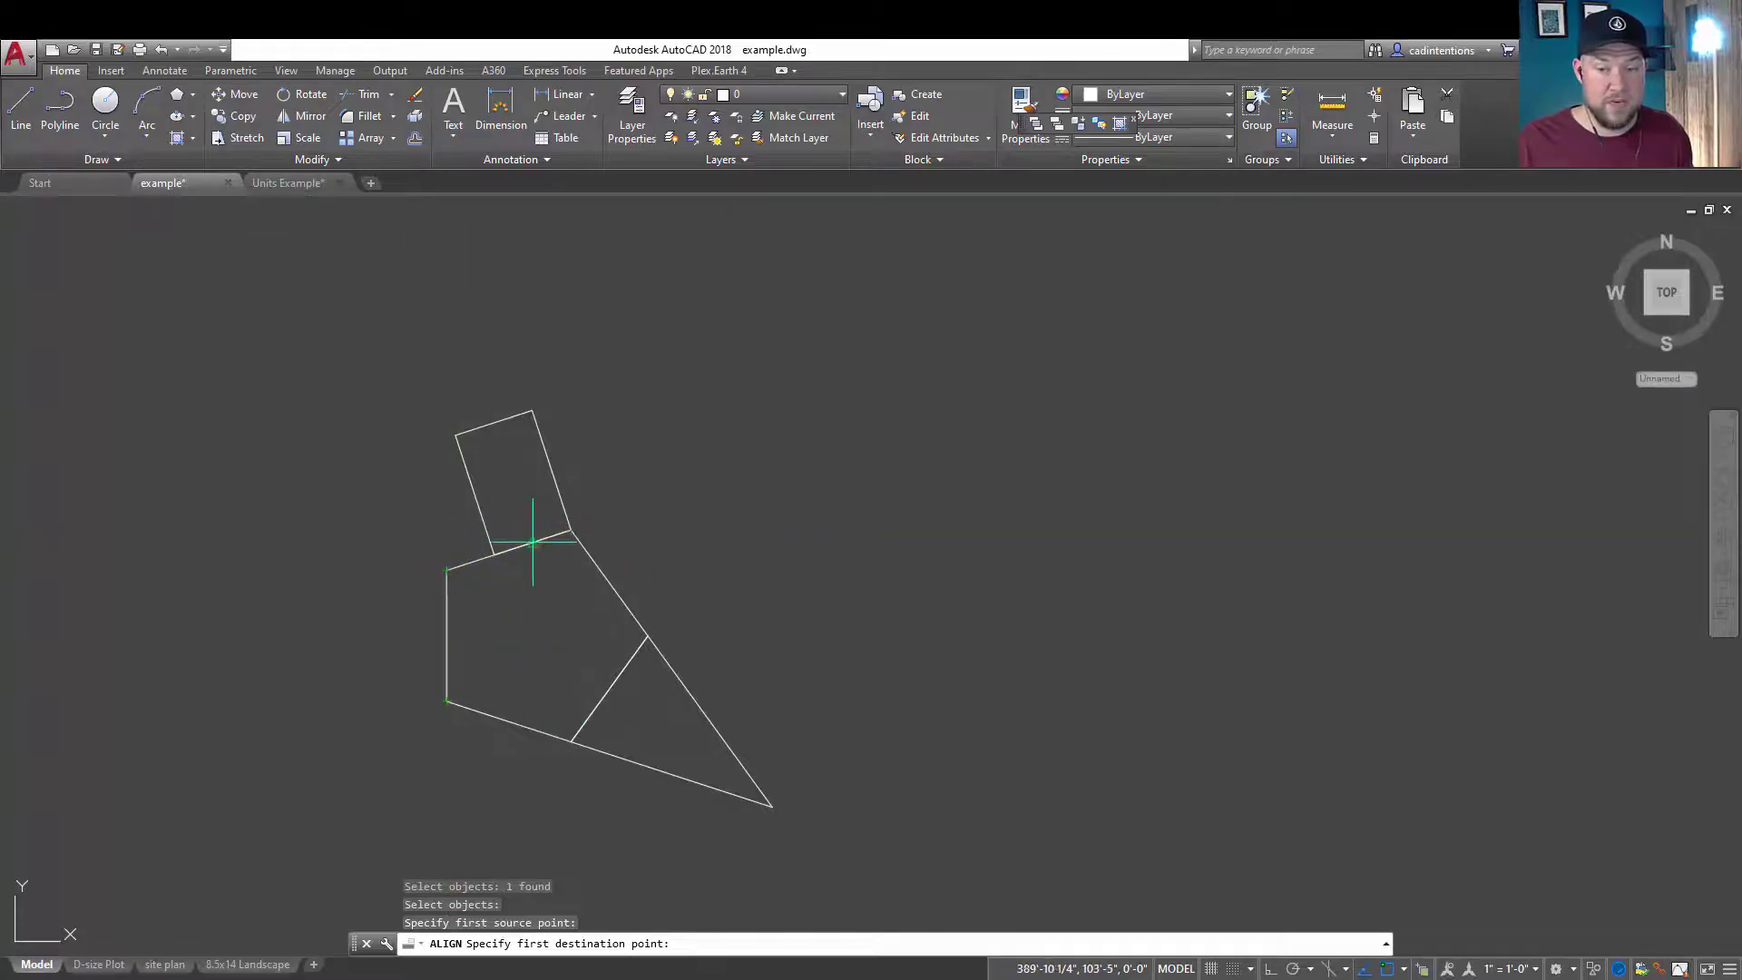
left_click(448, 700)
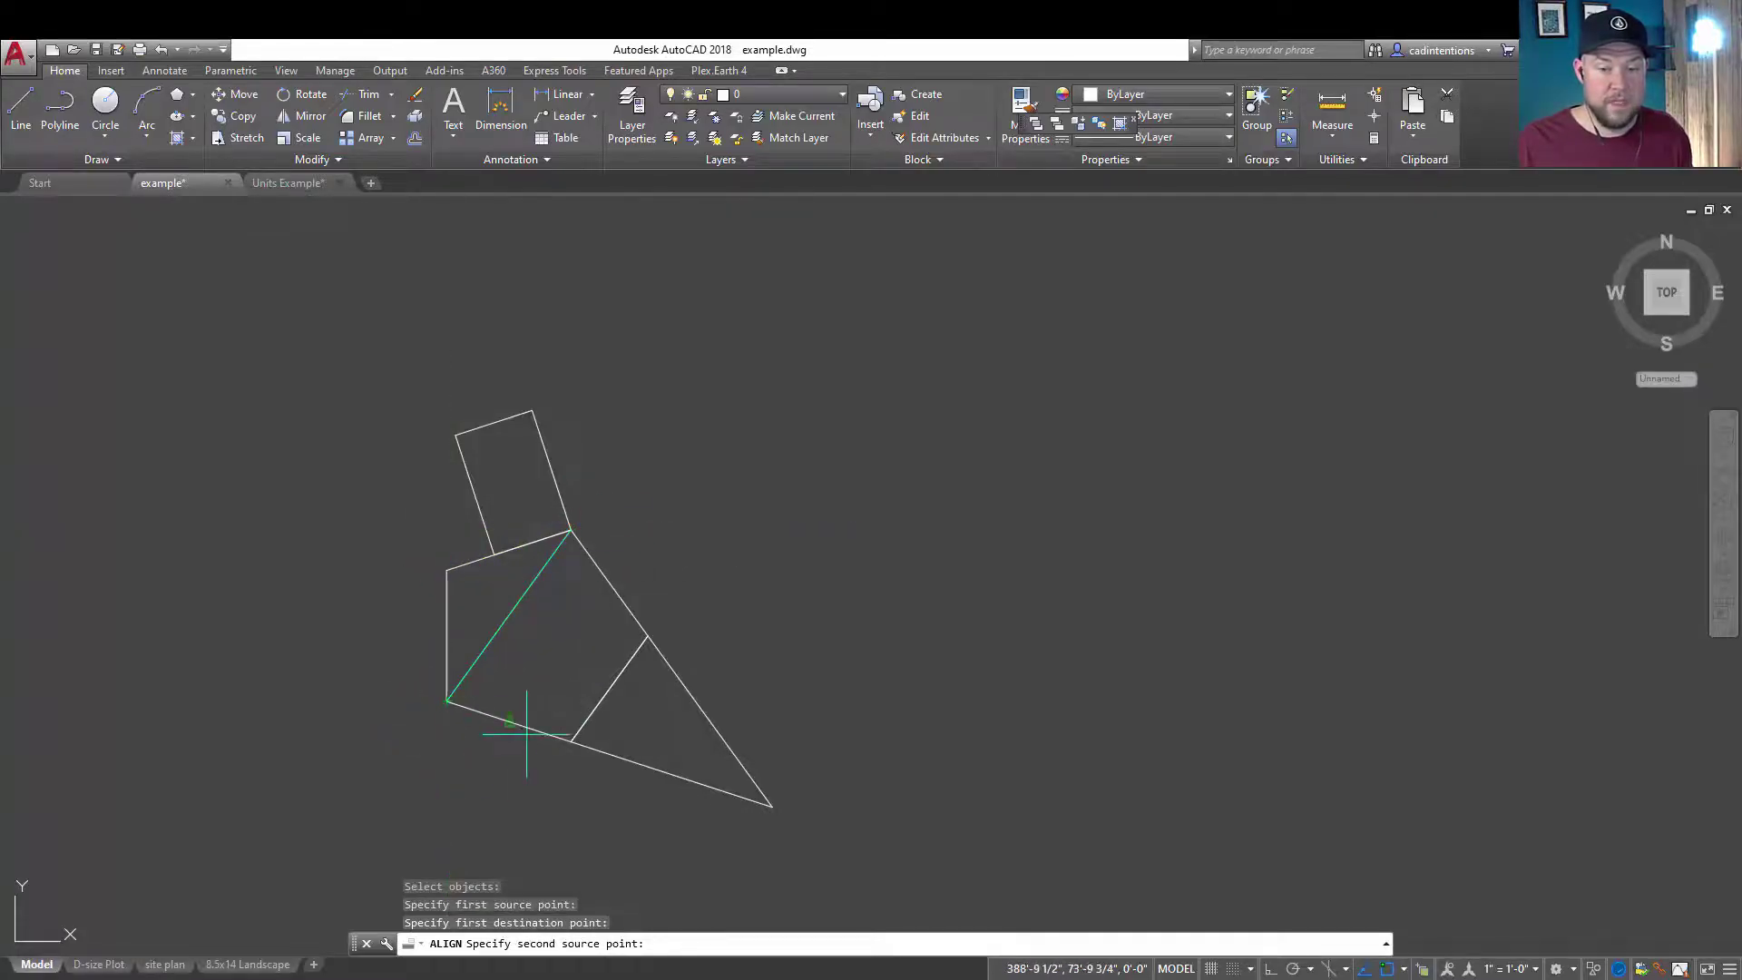
left_click(493, 552)
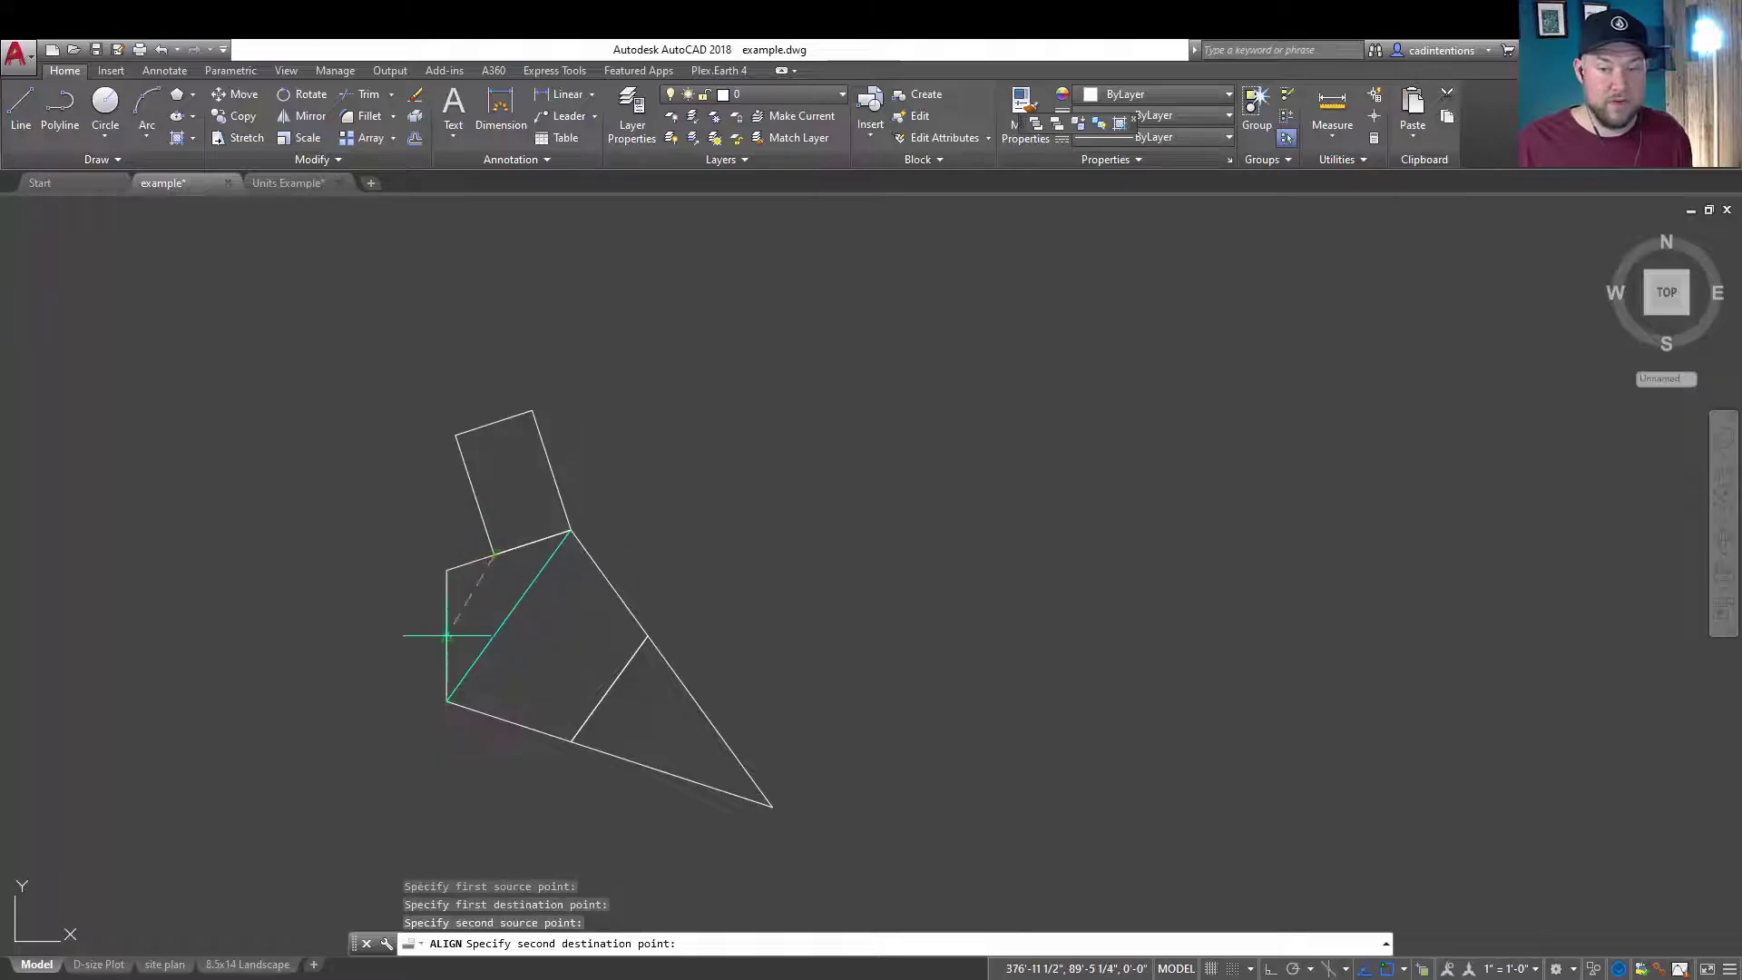
left_click(571, 742)
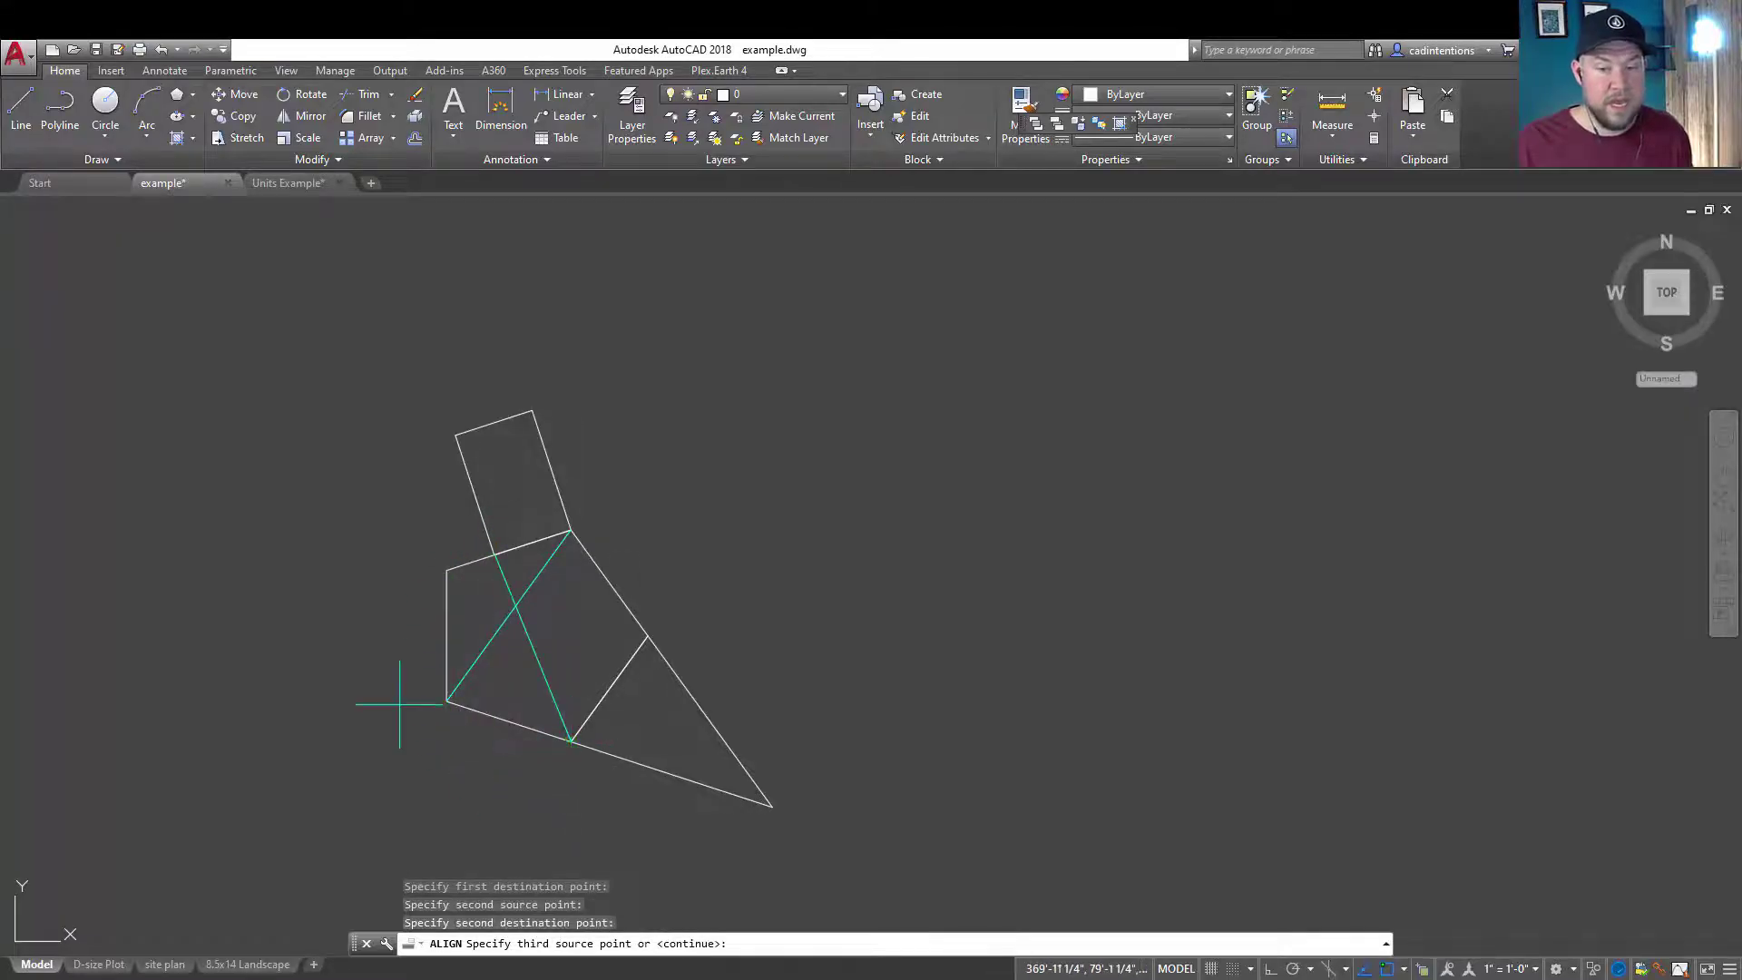
key("Return")
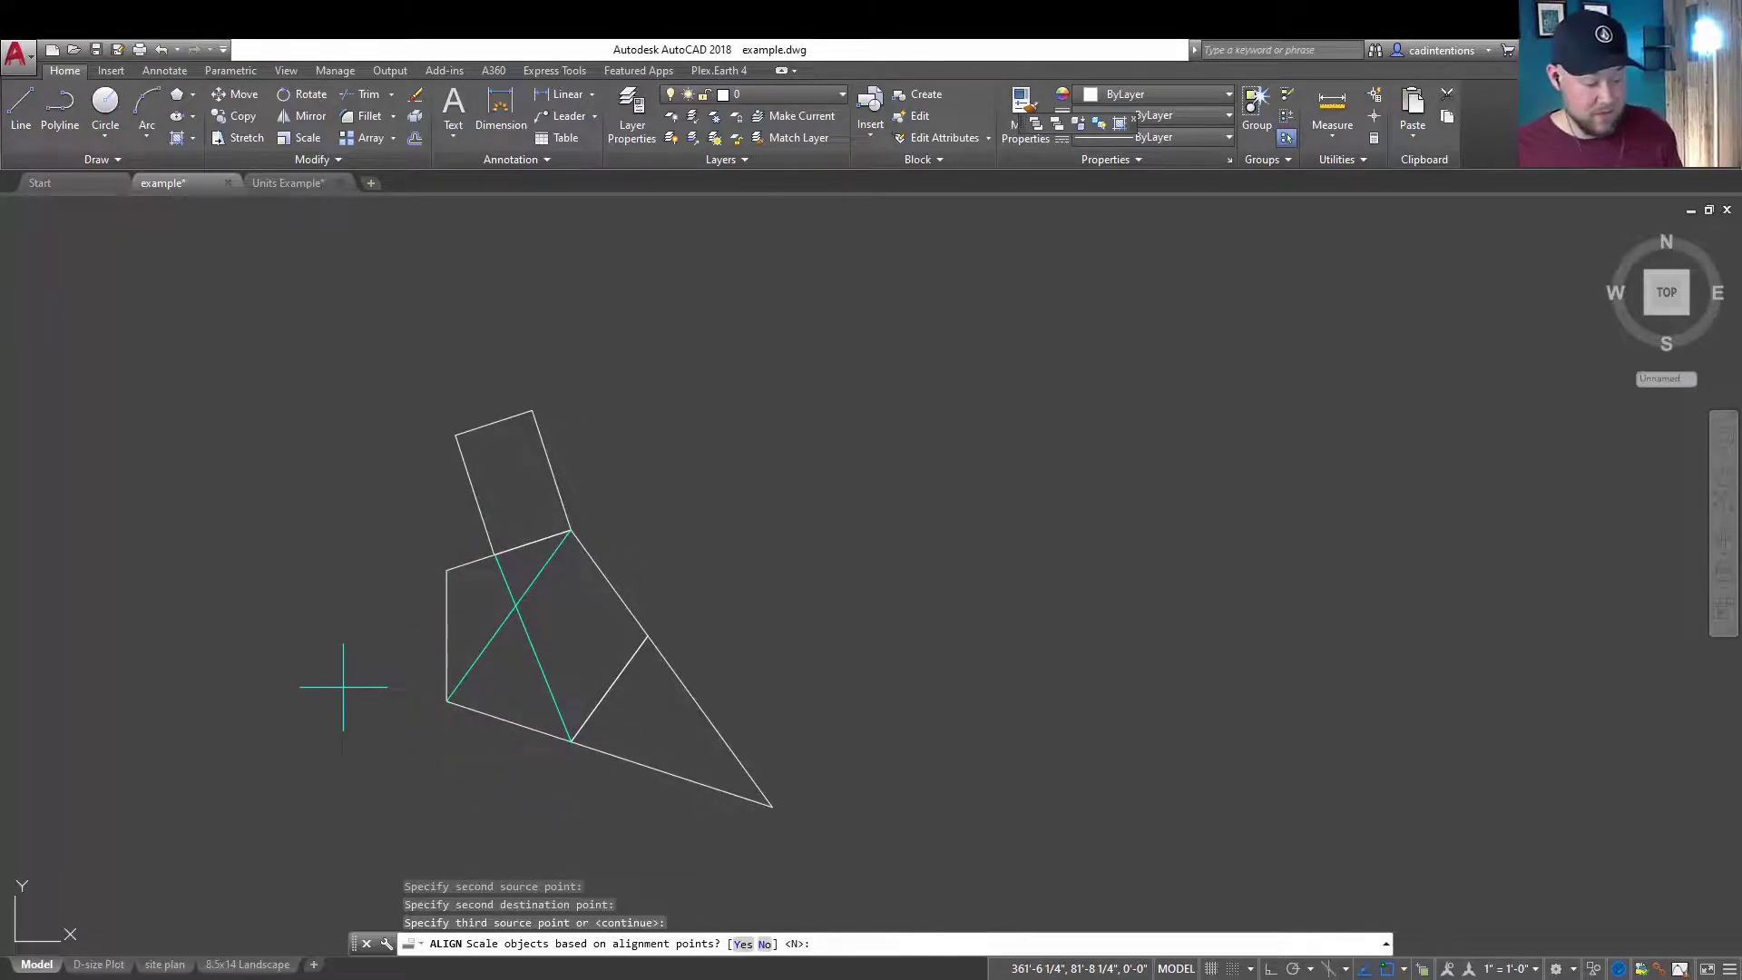
type("y")
key("Return")
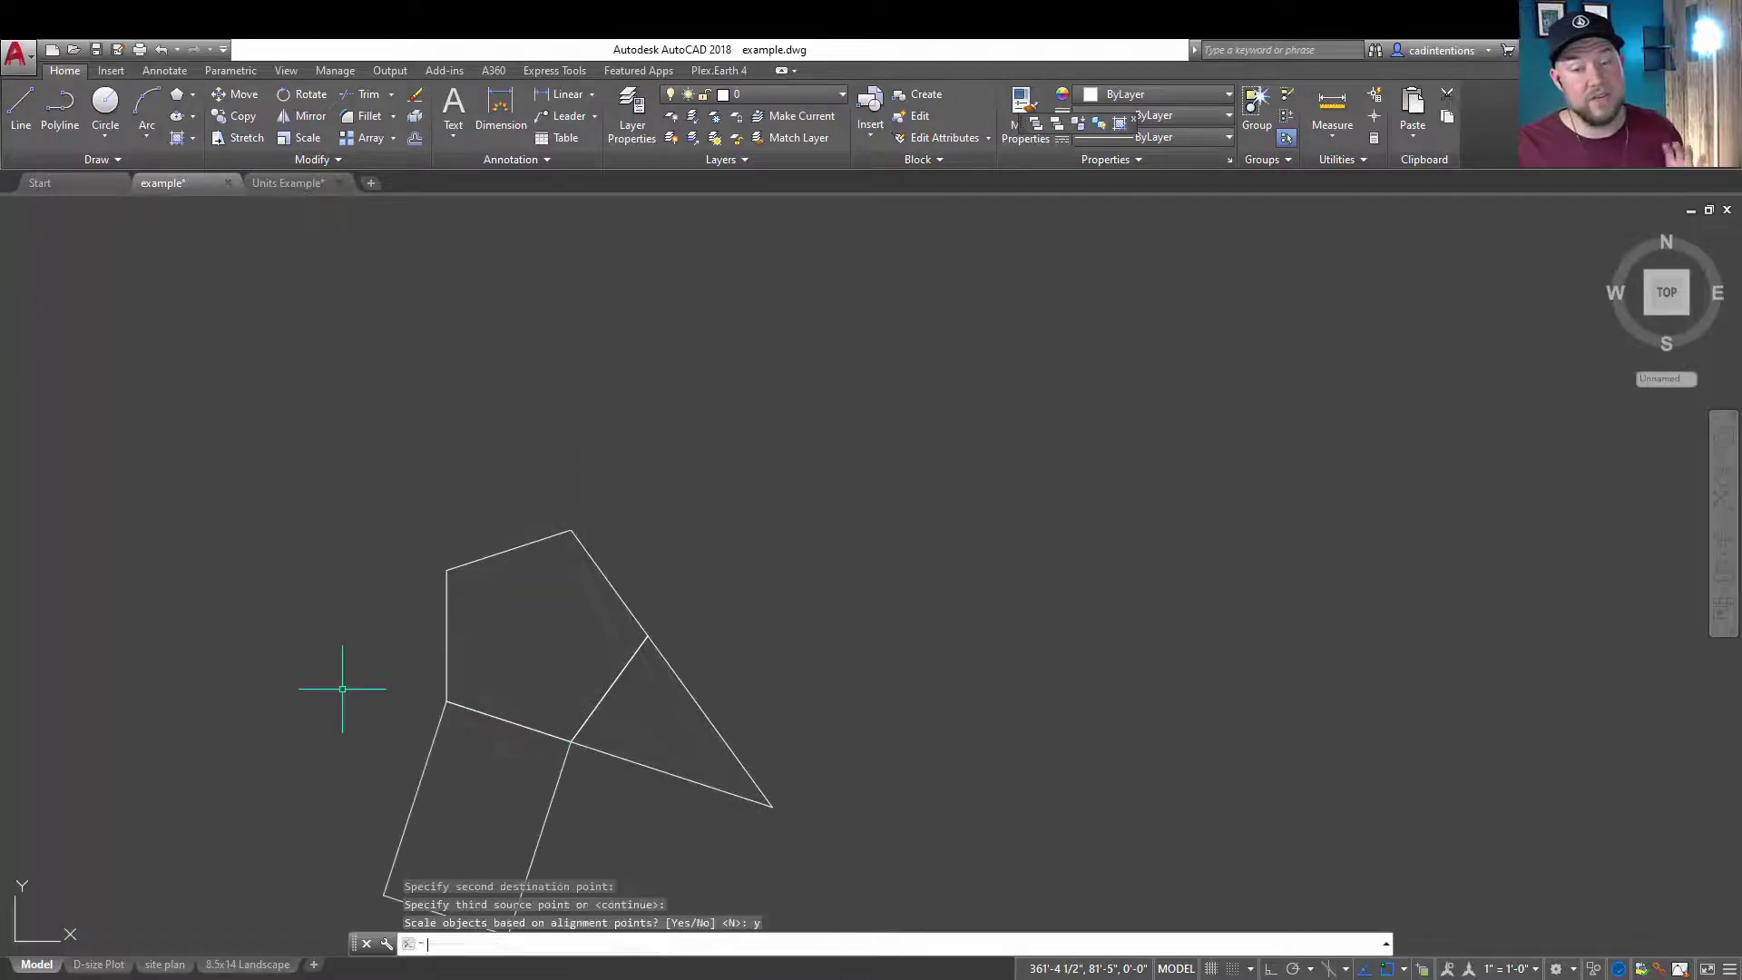
middle_click_drag(639, 754, 700, 514)
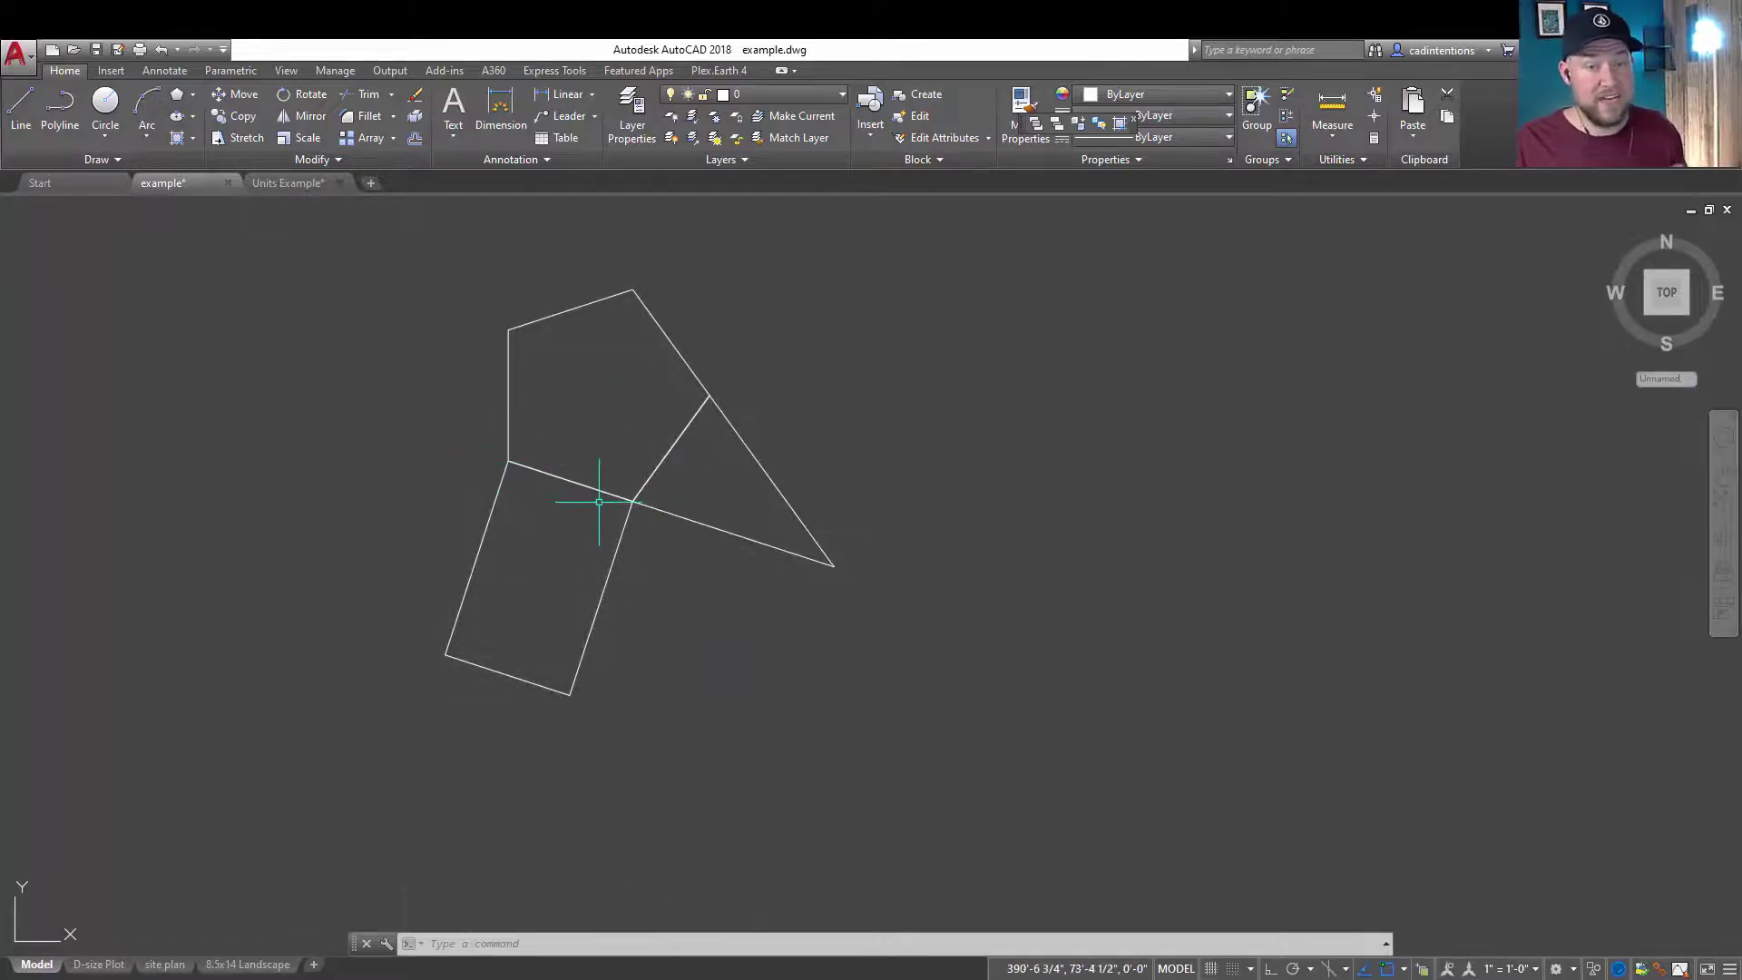
middle_click_drag(587, 436, 619, 574)
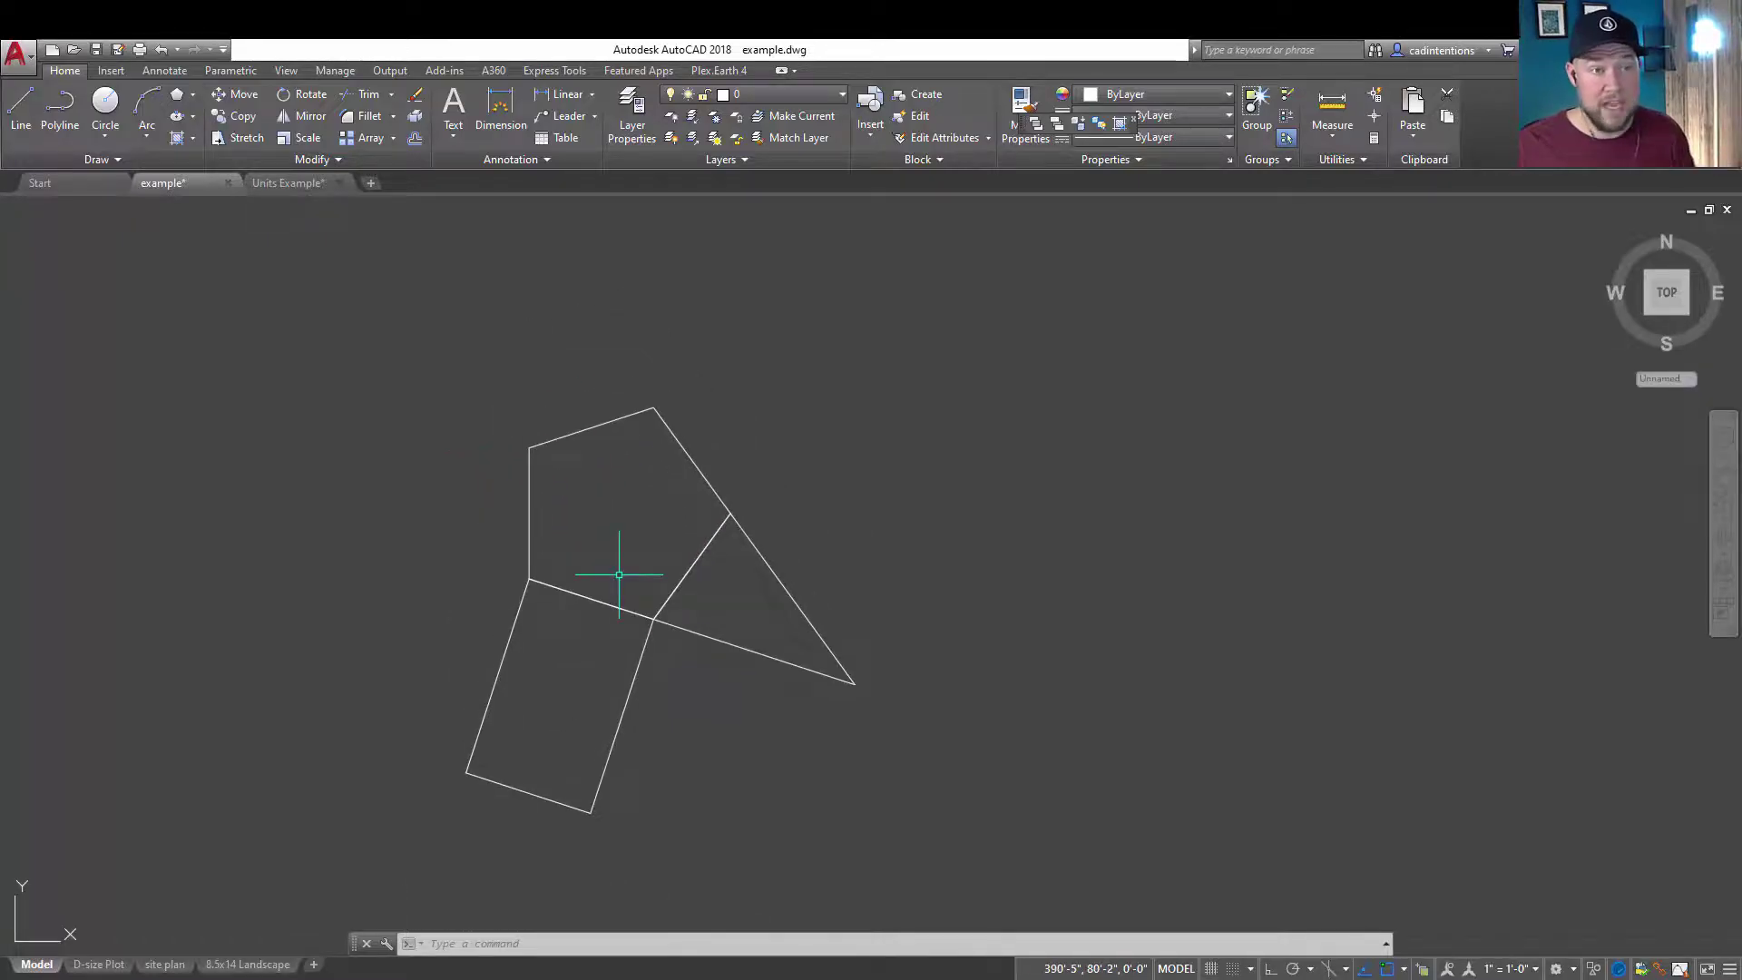